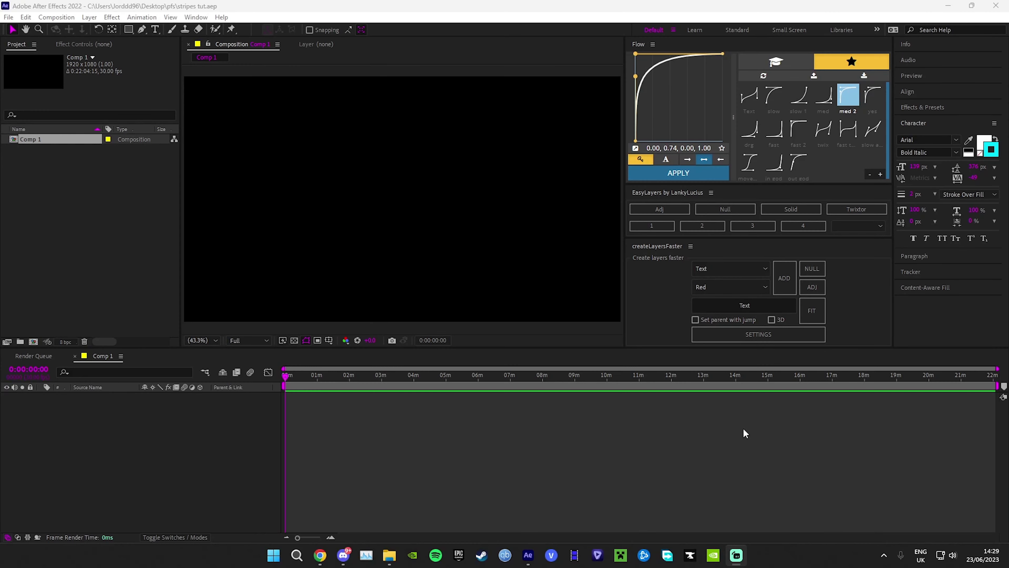
Add a new white solid layer to Comp 1.
left_click(745, 432)
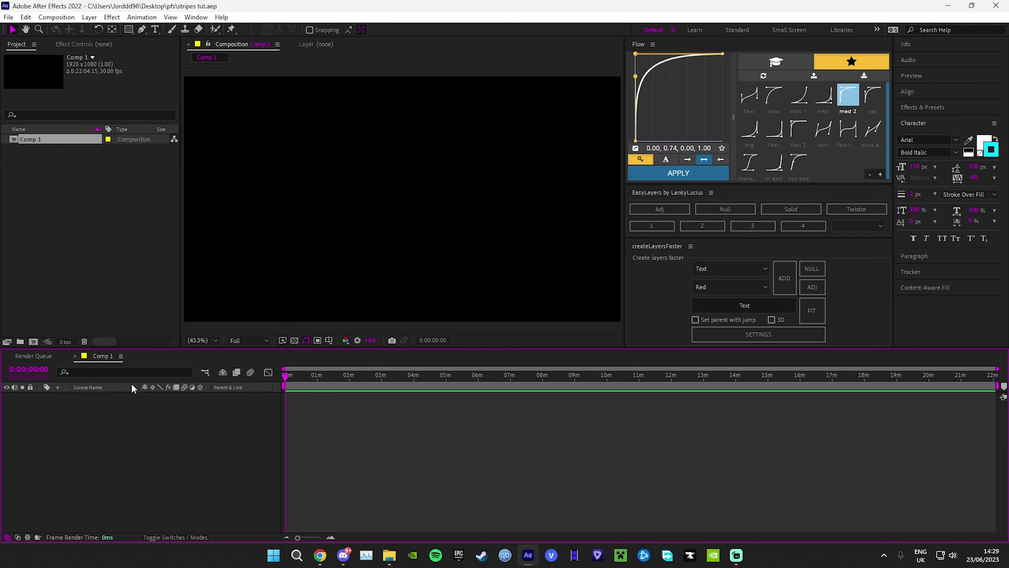
right_click(132, 448)
mouse_move(178, 323)
left_click(294, 350)
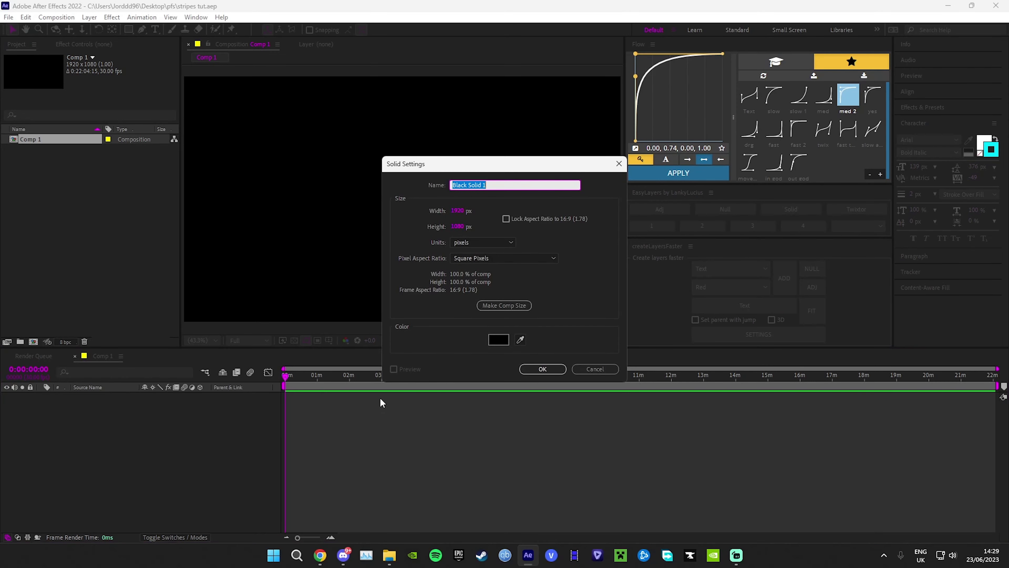
left_click(499, 340)
left_click(786, 216)
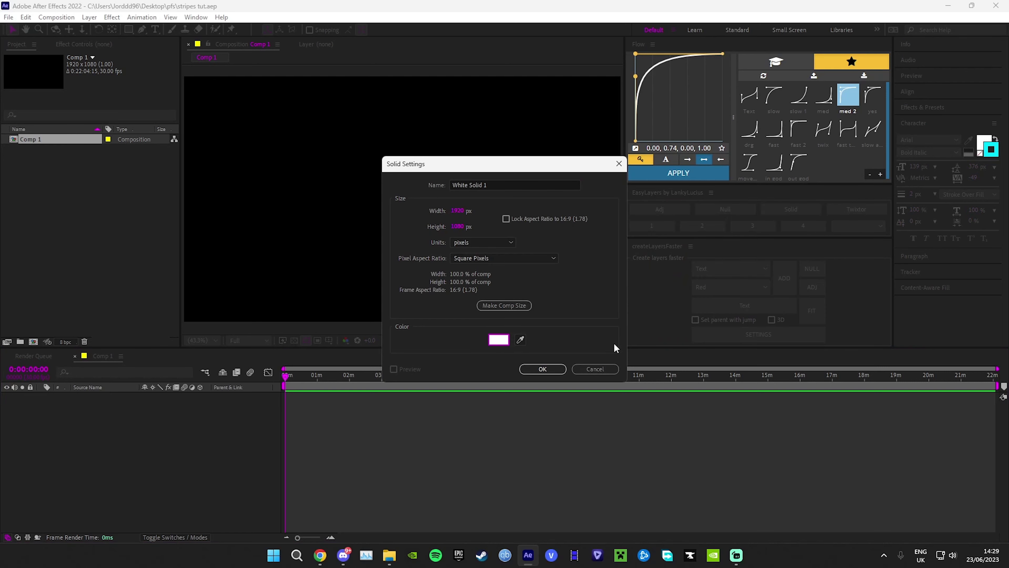
left_click(543, 369)
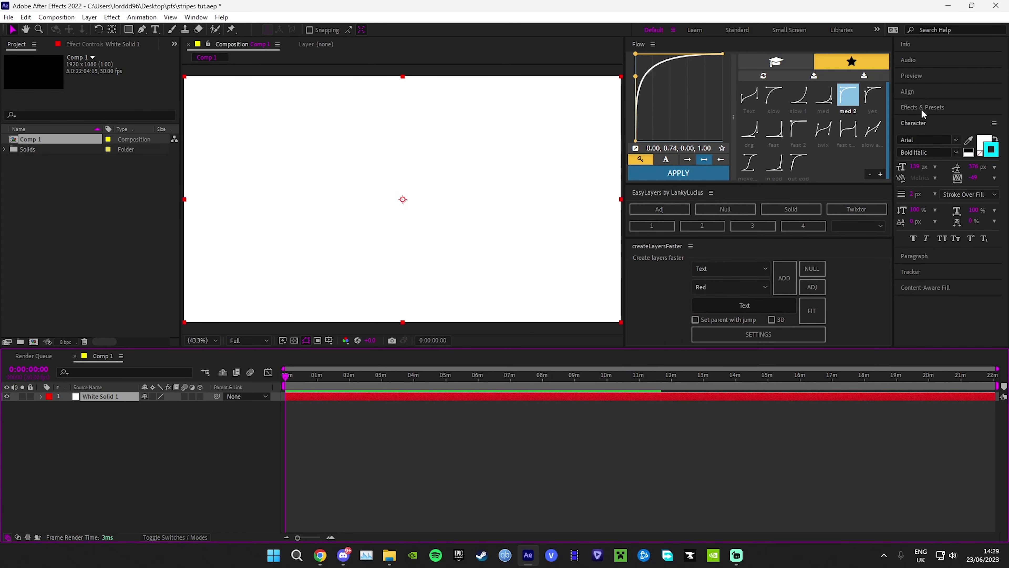
Apply S_WipeStripes to the white solid with Wipe Percent 70 and Frequency 10.30.
left_click(922, 110)
type("stripes")
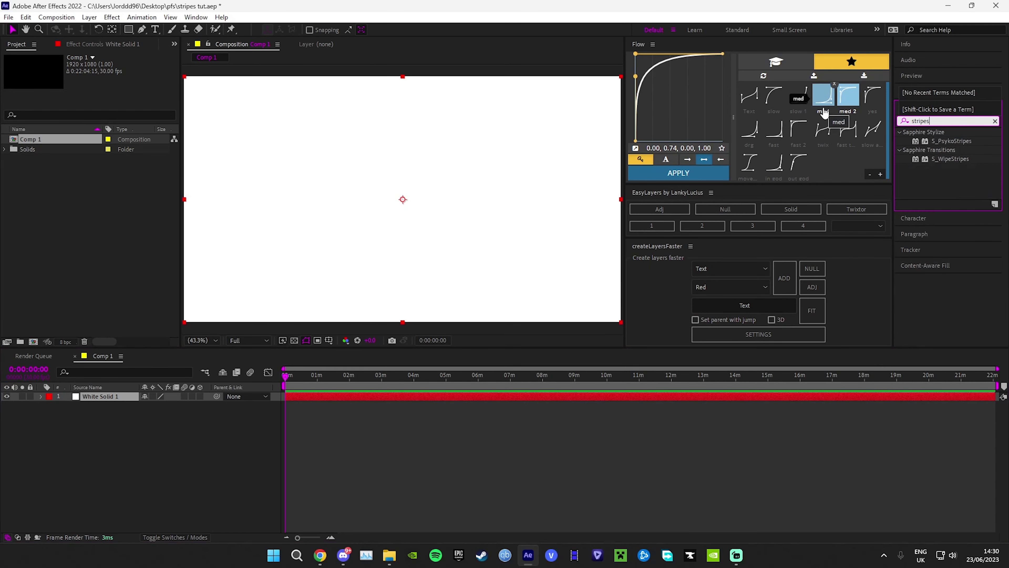
left_click(950, 159)
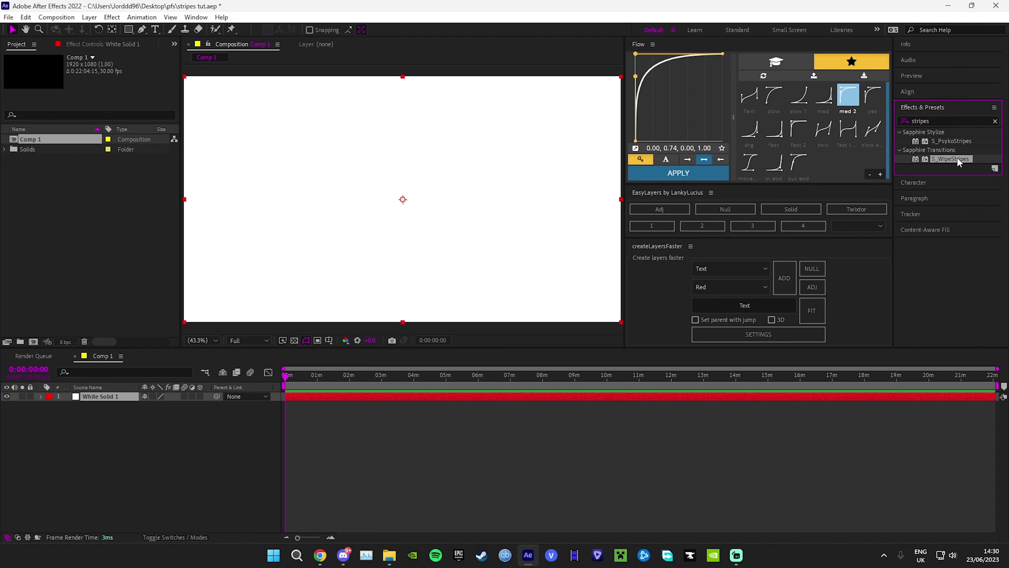
left_click_drag(548, 401, 548, 400)
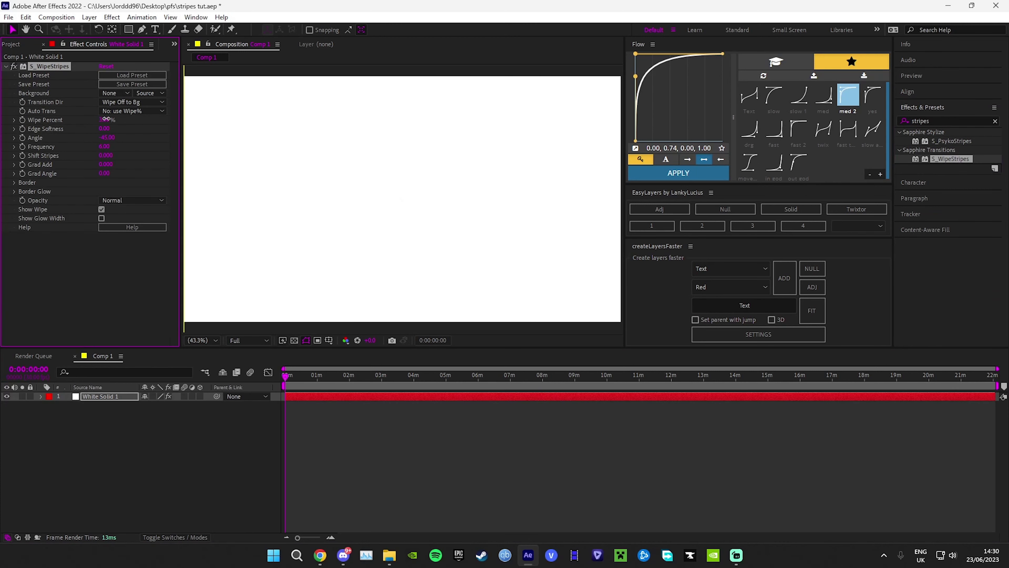
left_click_drag(106, 119, 140, 119)
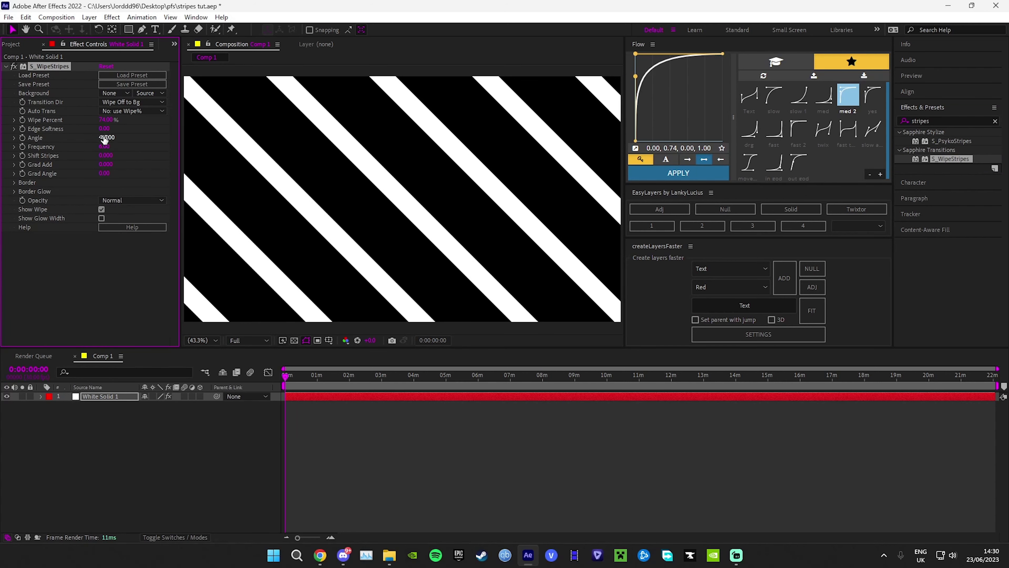
left_click_drag(102, 148, 124, 148)
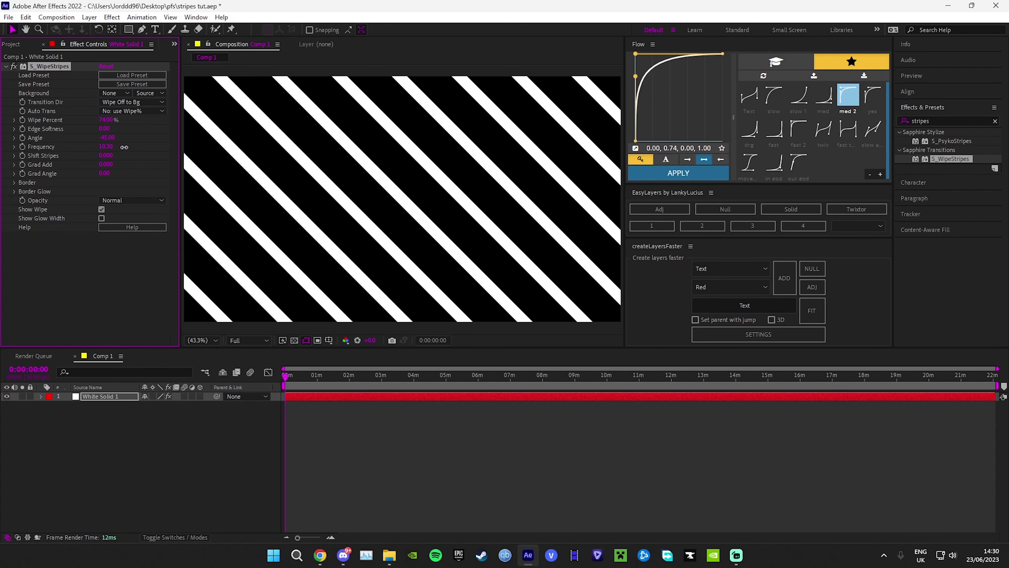
left_click(537, 204)
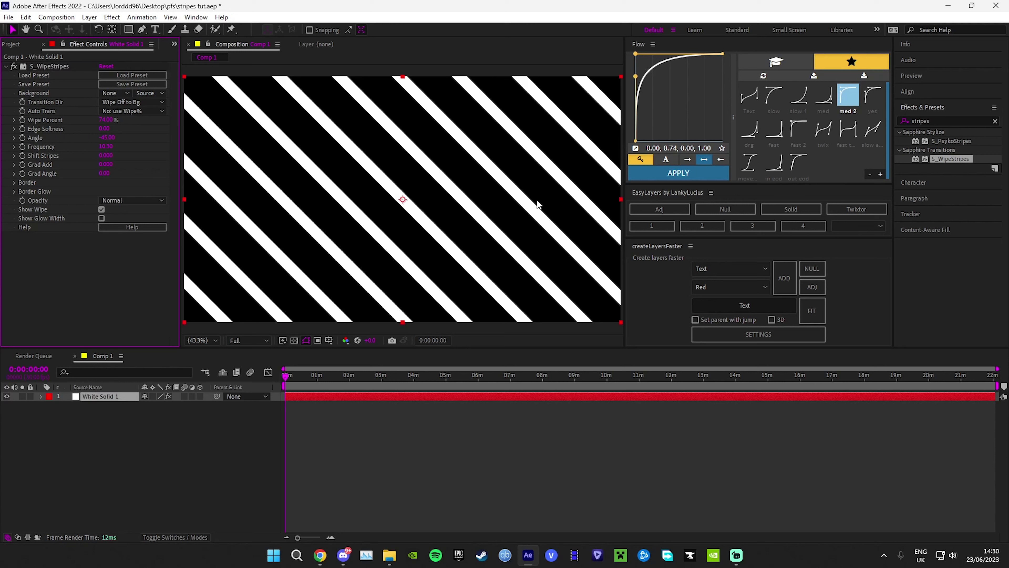
left_click(941, 119)
Apply Turbulent Displace with Amount 434 and Size 79, rebalance Wipe Percent, and collapse both effects.
type("turb")
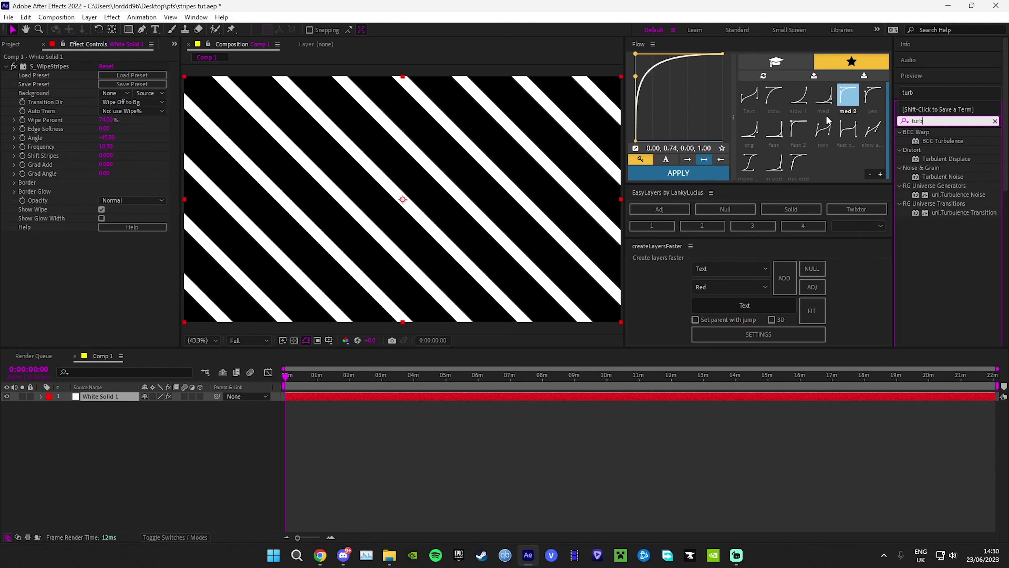
double_click(935, 158)
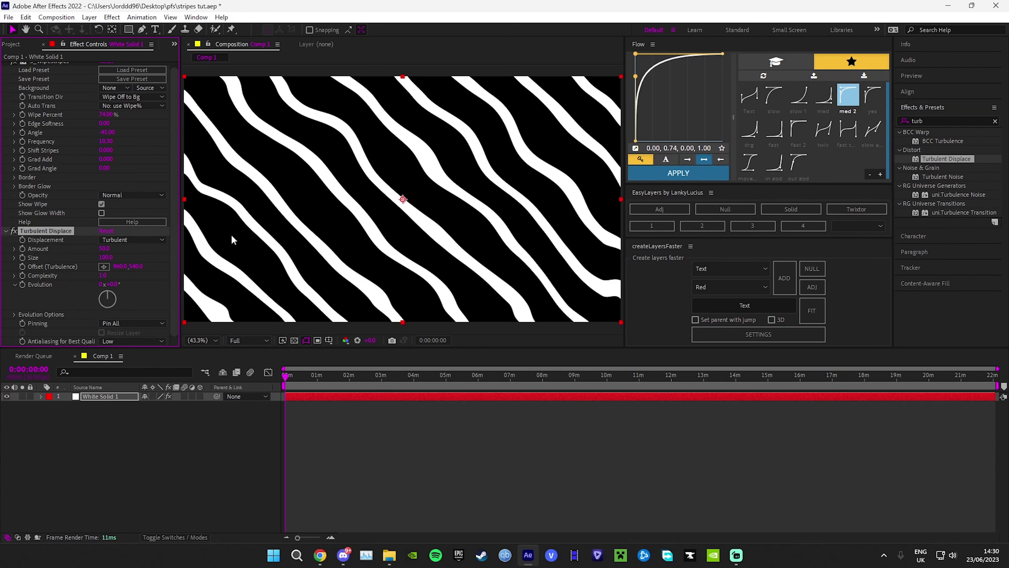
left_click_drag(103, 248, 266, 252)
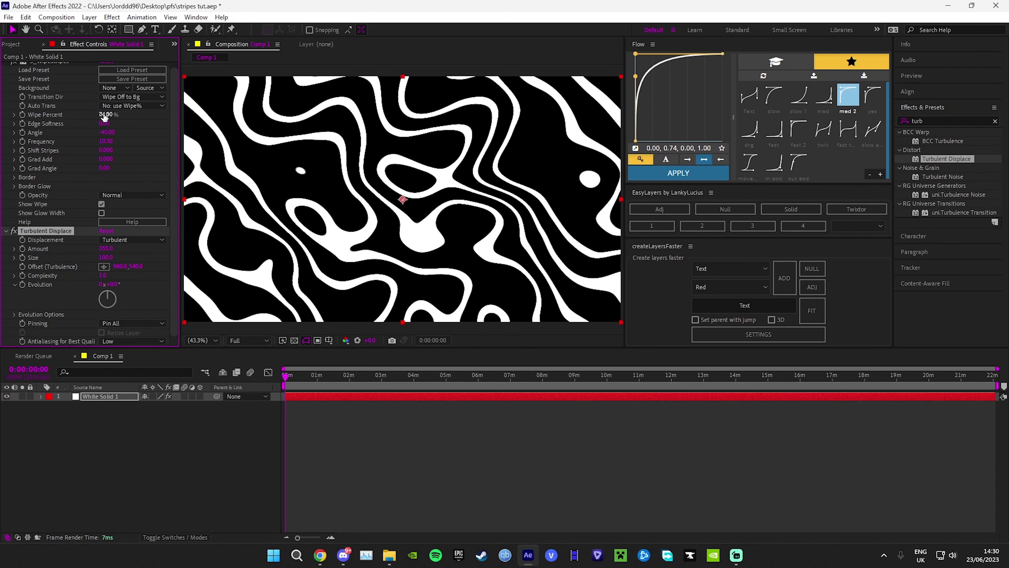
left_click_drag(104, 116, 88, 145)
left_click_drag(104, 257, 95, 261)
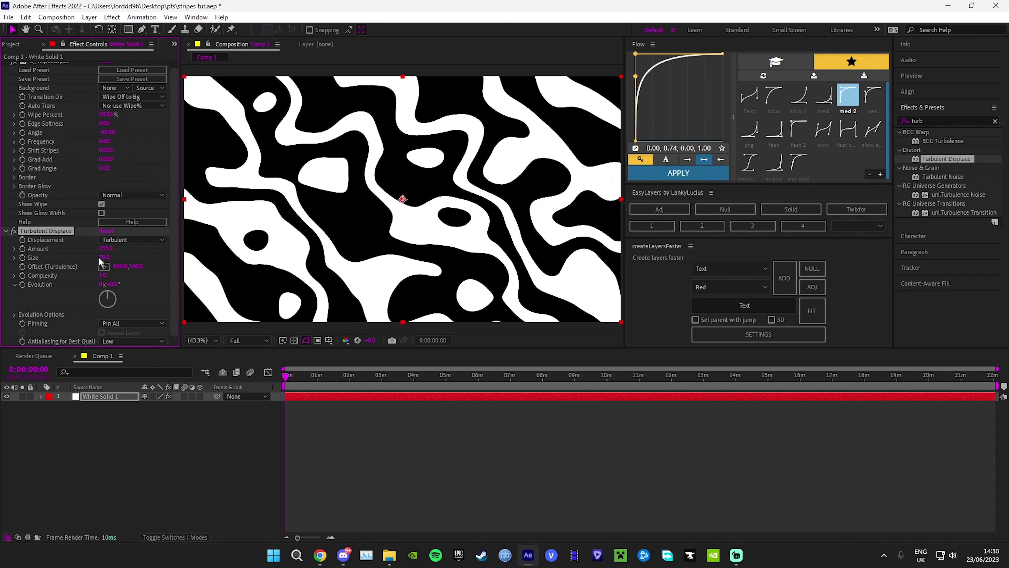
mouse_move(105, 248)
left_mouse_down()
mouse_move(146, 260)
mouse_move(120, 281)
left_mouse_up()
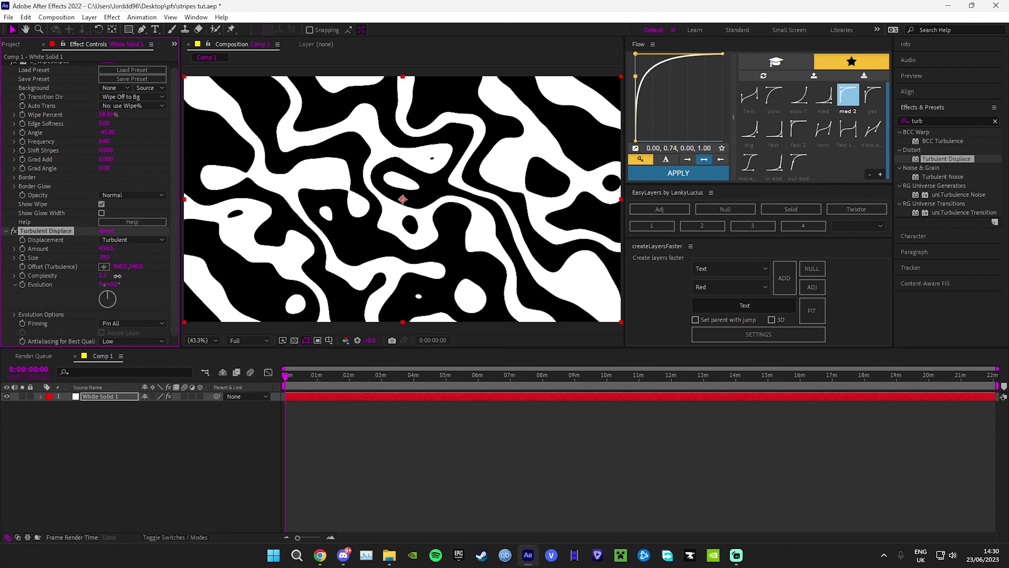
left_click(322, 484)
left_click(6, 231)
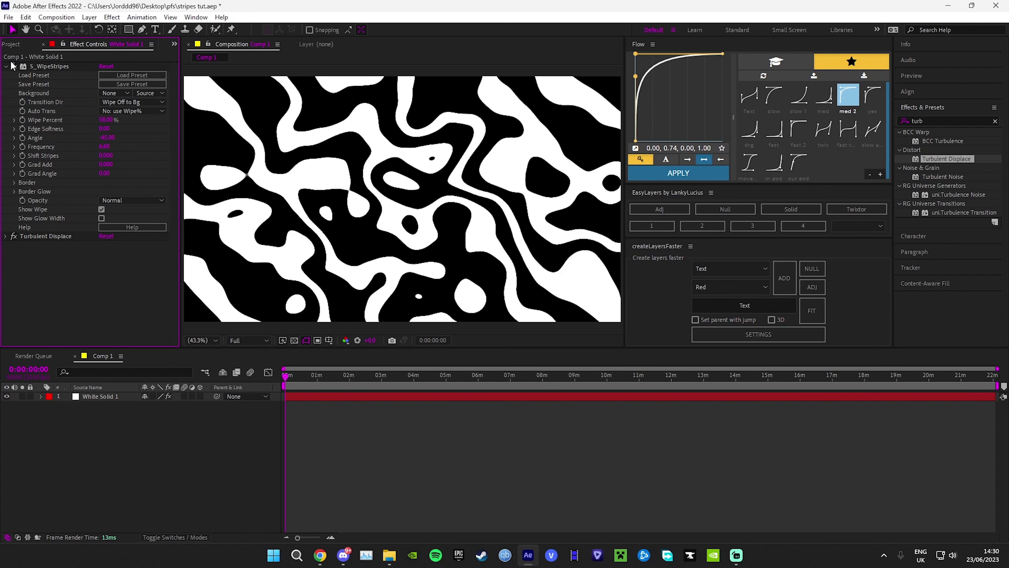
left_click(5, 67)
Apply S_PsykoBlobs with Freq Colors 2 and Phase Speed 0.1, previewing the colour animation.
left_click(933, 120)
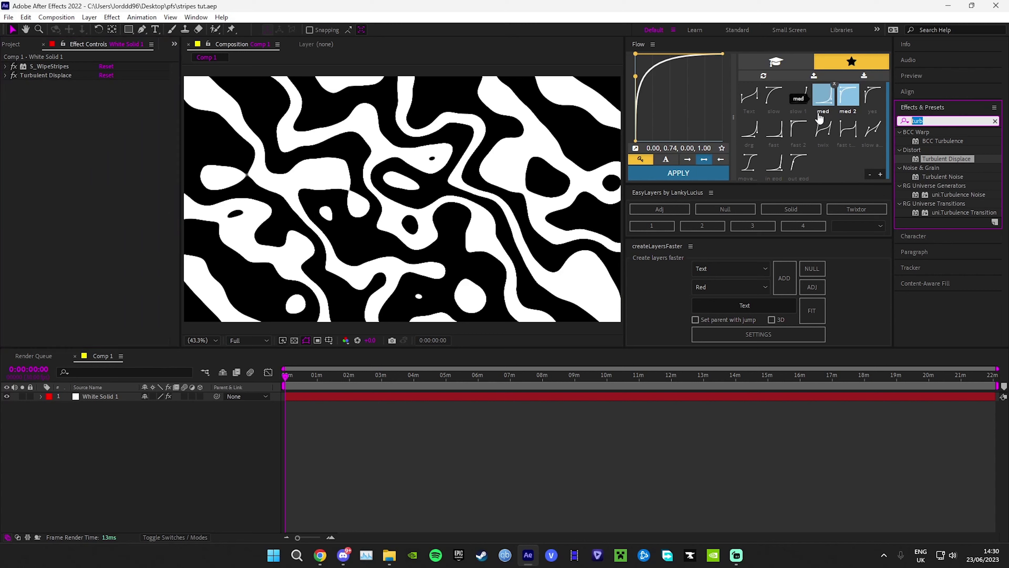
type("psyko")
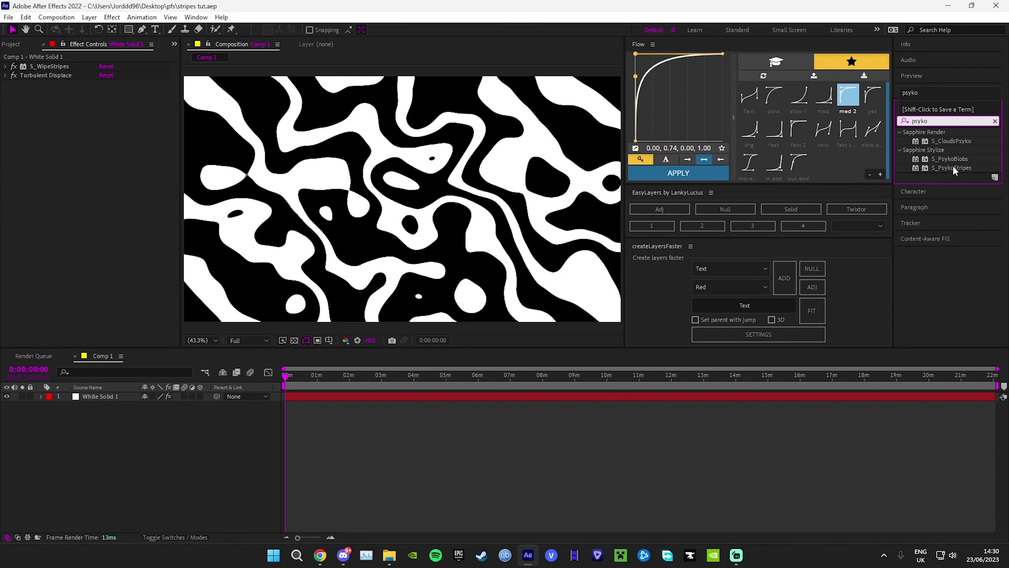
left_click_drag(954, 168, 906, 204)
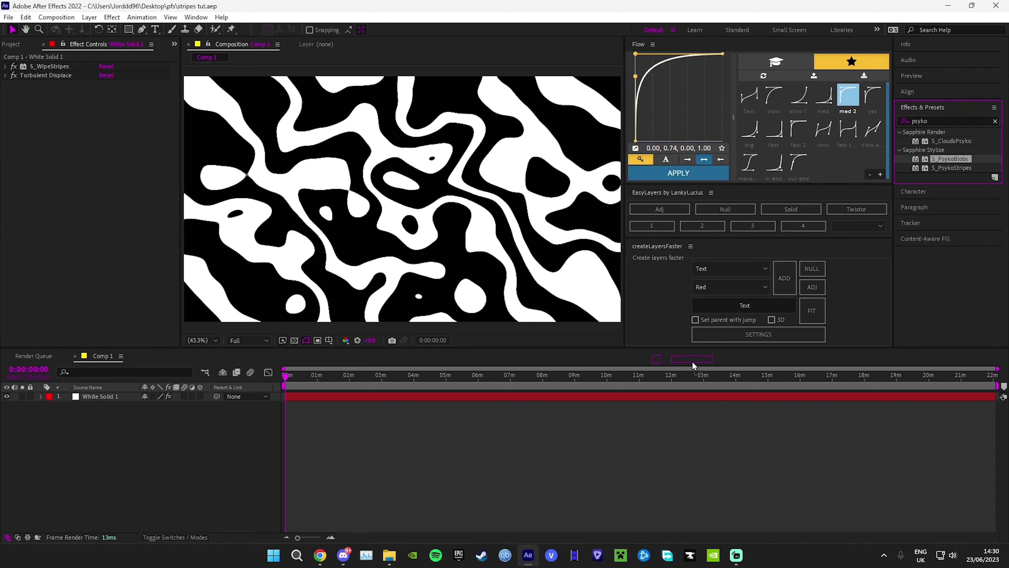
left_click_drag(950, 159, 655, 398)
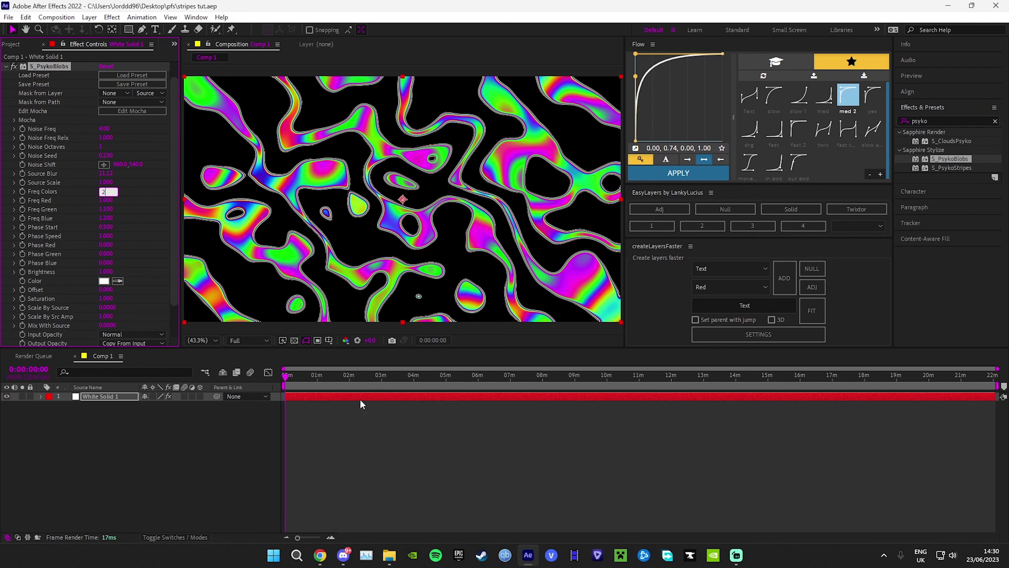
left_click(399, 435)
key("space")
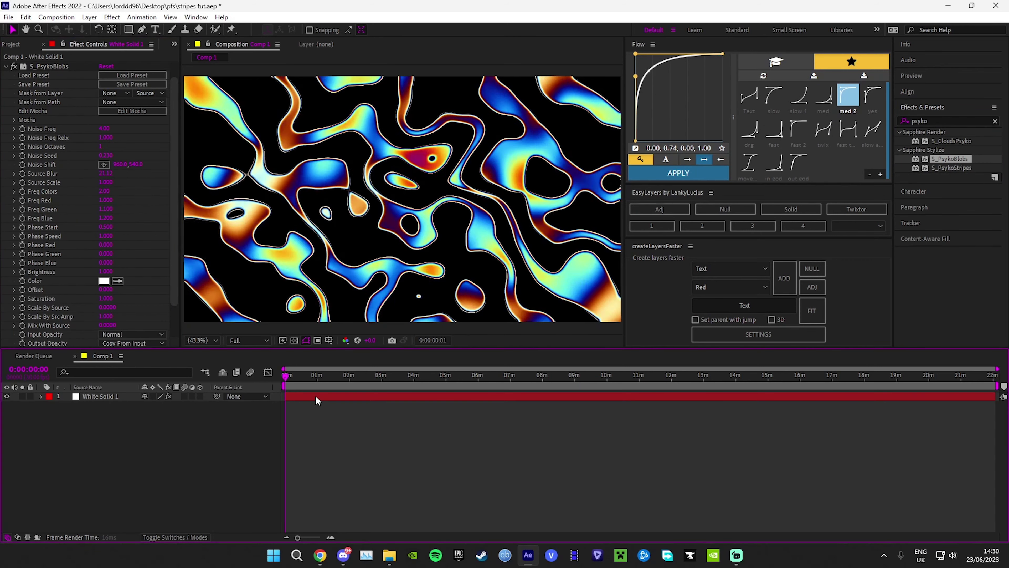
key("space")
left_click_drag(100, 236, 99, 235)
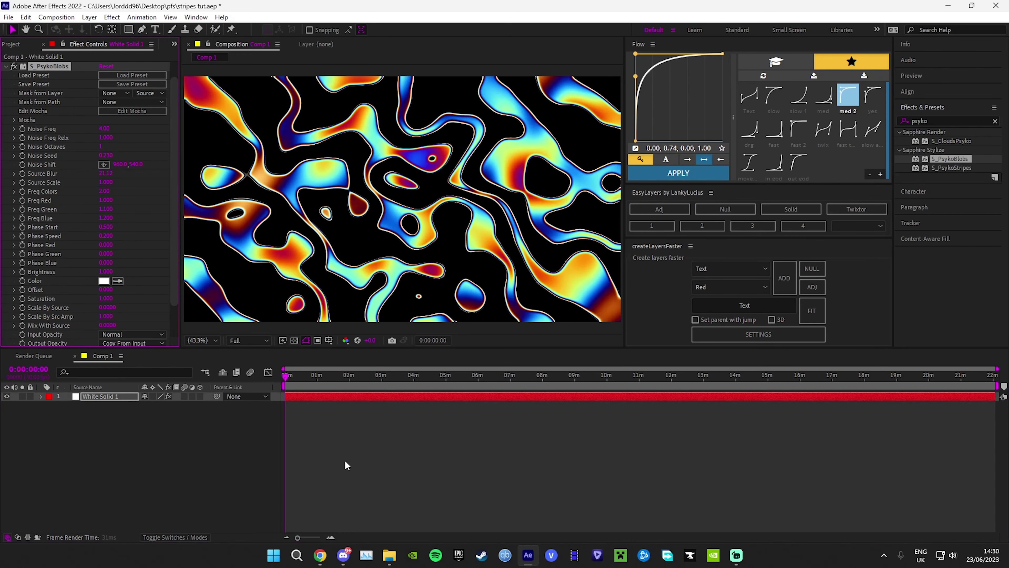
key("space")
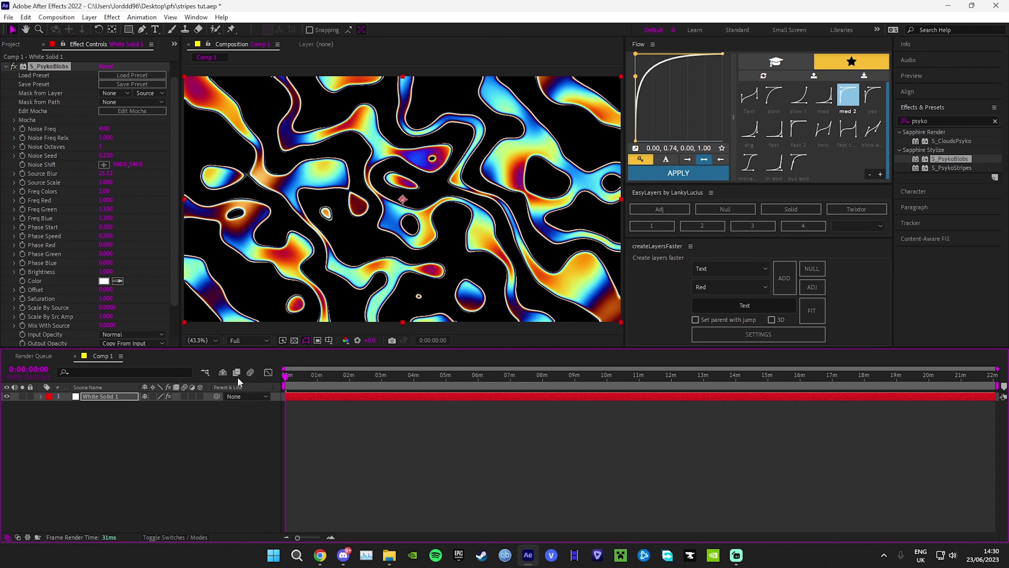
left_click(6, 67)
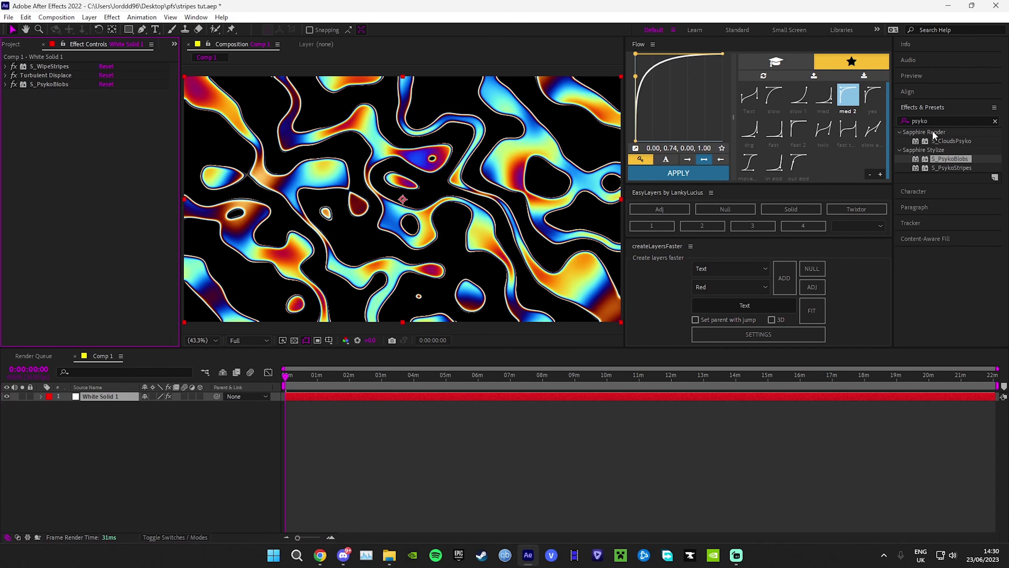
Apply S_Zebrafy with Frequency 1.70 and preview the chrome-like black-and-white bands.
left_click(940, 120)
type("zeb")
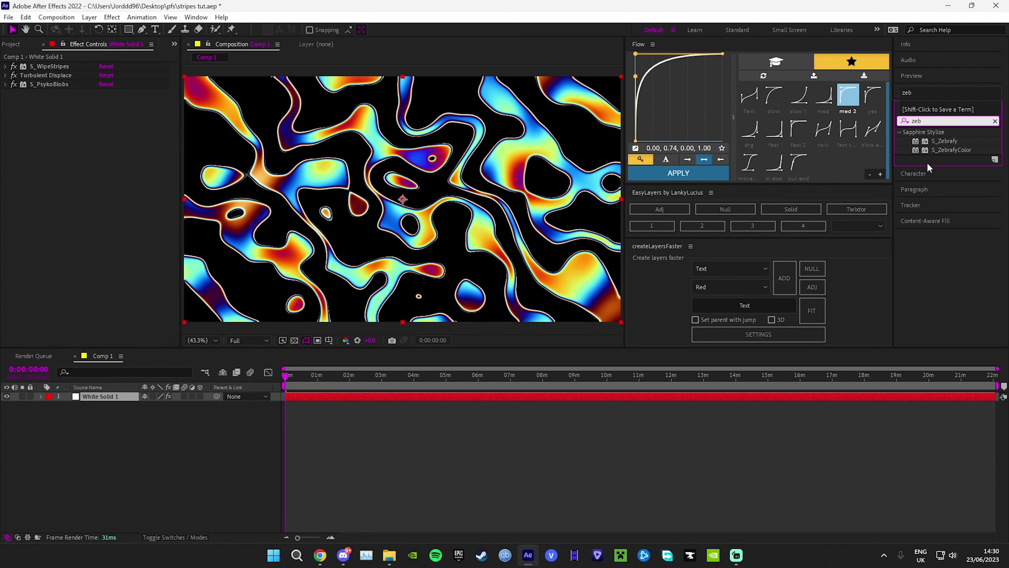
double_click(943, 141)
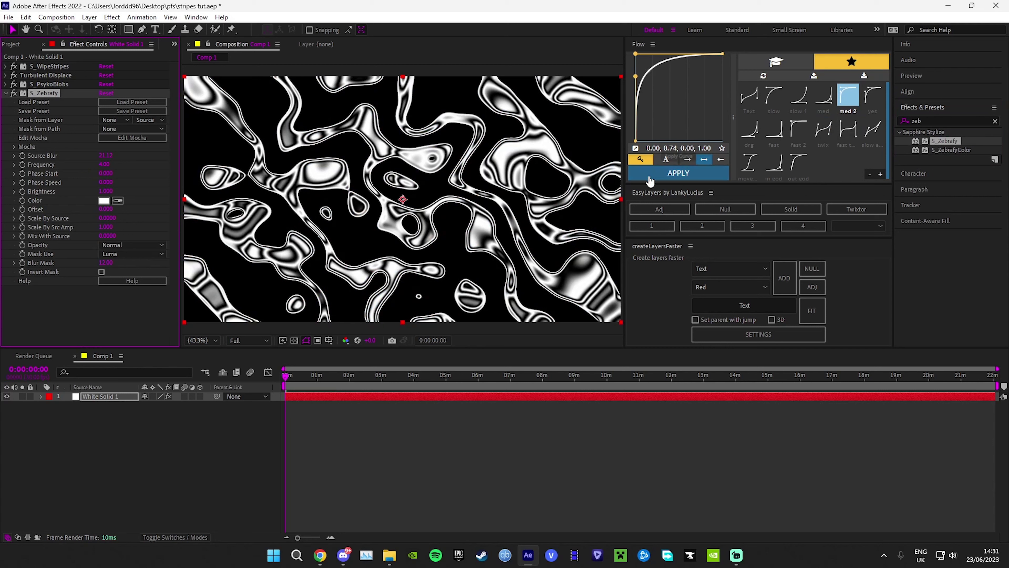
left_click(358, 480)
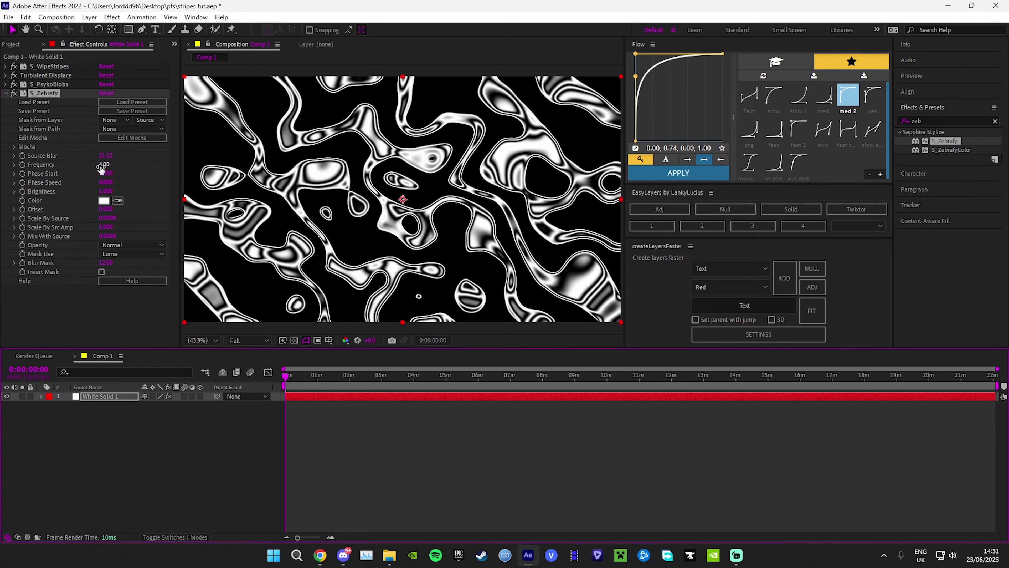
left_click_drag(100, 167, 89, 167)
key("space")
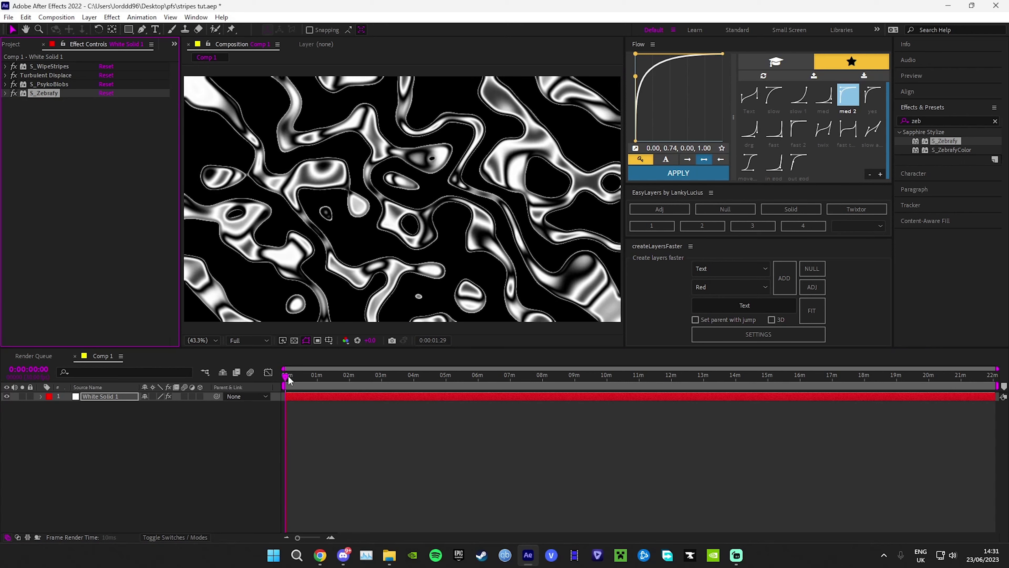
left_click(946, 121)
type("d")
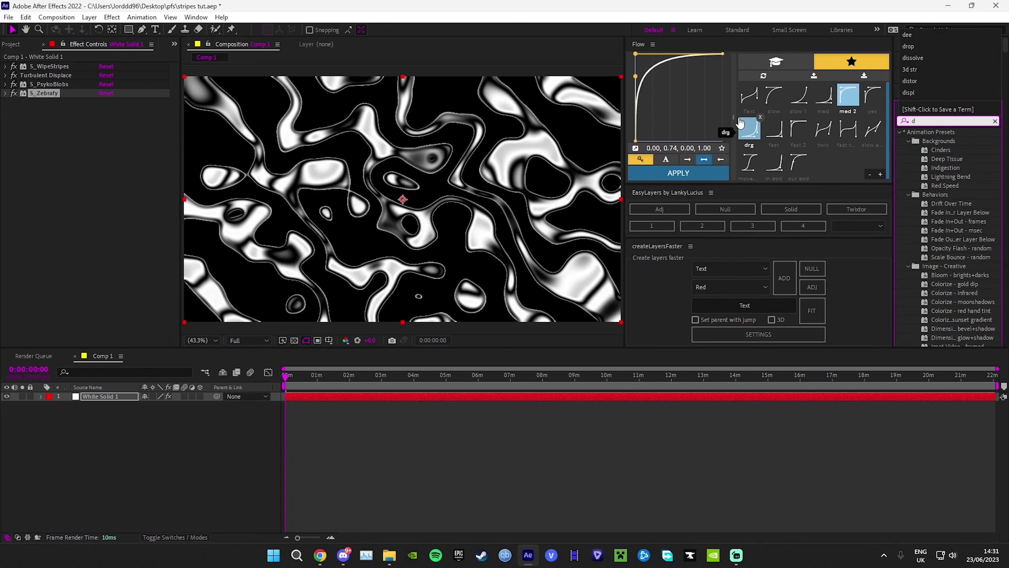
type("uo")
Apply S_DuoTone with a magenta Color0 and cyan Color1 (00FFDE).
left_click_drag(945, 141, 80, 203)
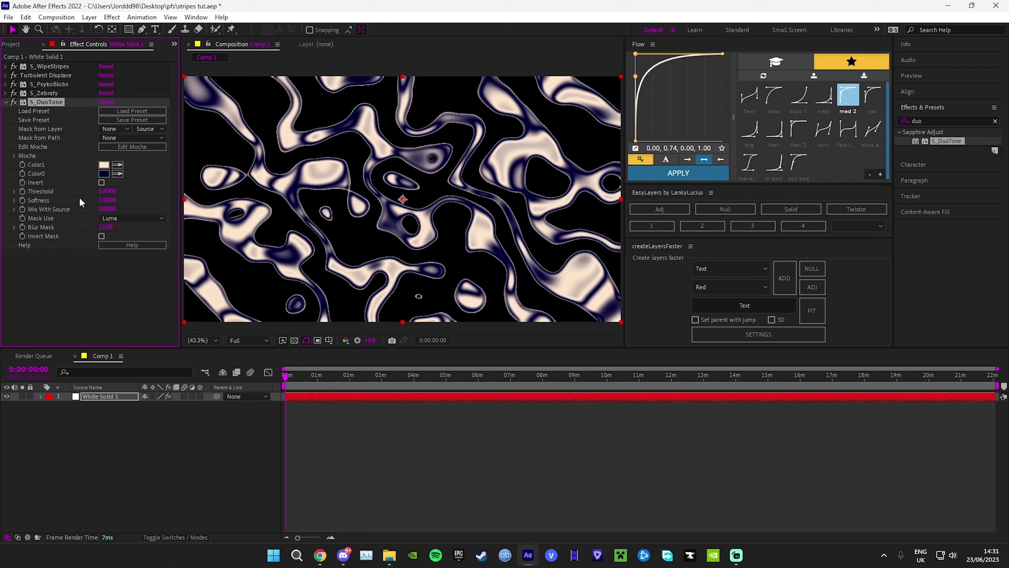
left_click(104, 174)
left_click(711, 244)
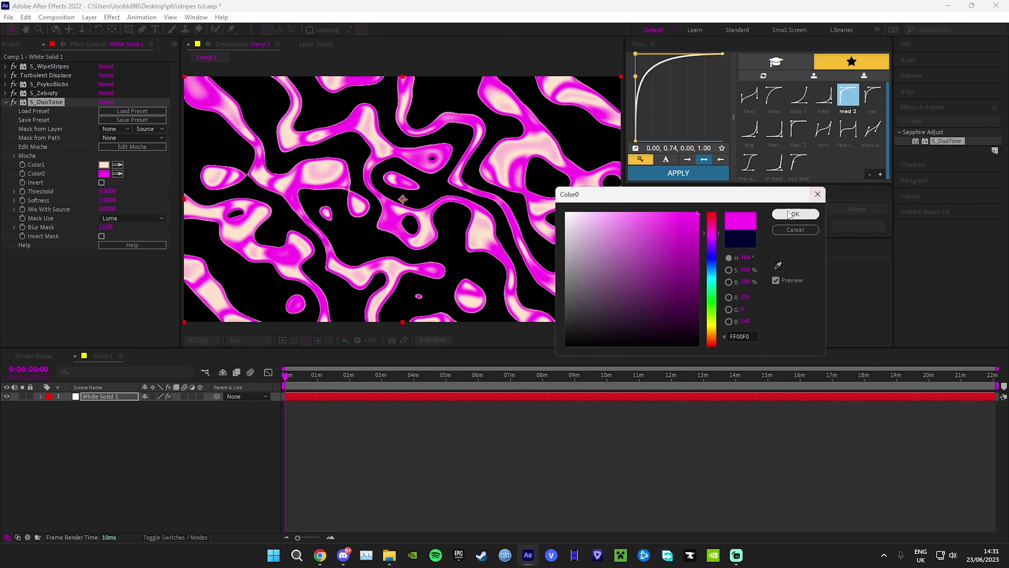
left_click(796, 214)
left_click(104, 165)
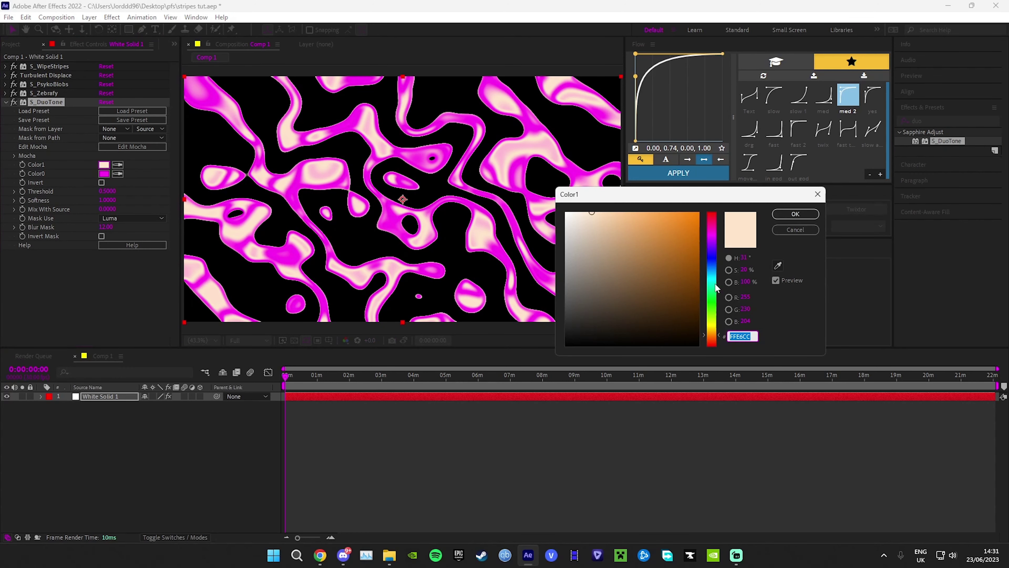
type("00FFDE")
left_click(795, 214)
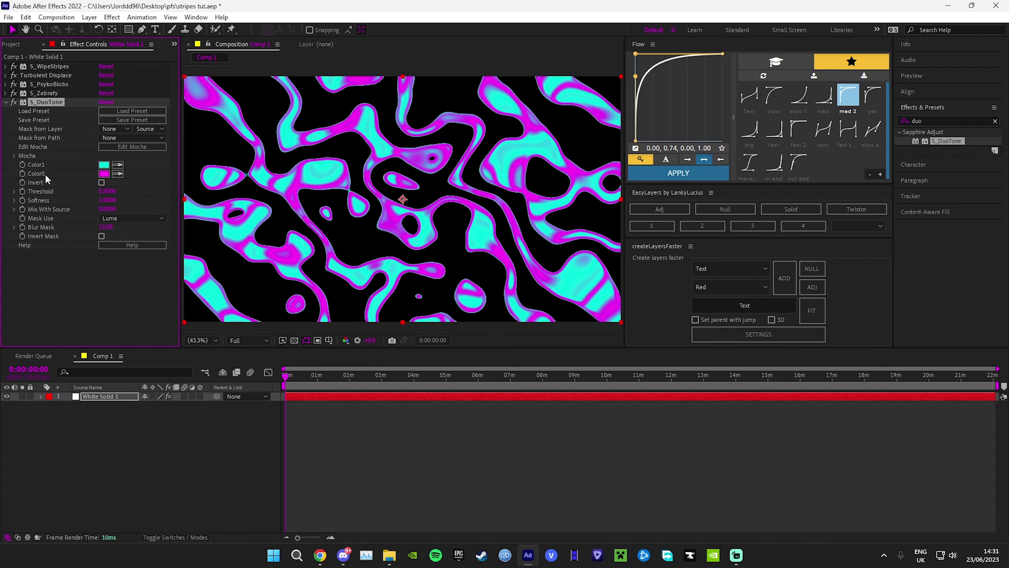
left_click(5, 103)
left_click(439, 415)
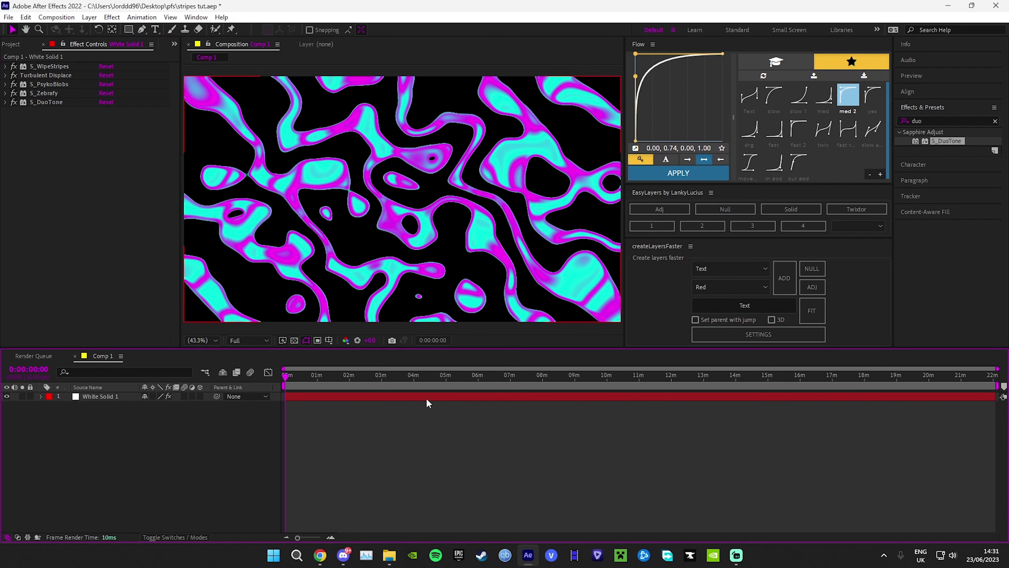
Add a white Stroke layer style to the blob layer with Size 4.4.
right_click(394, 394)
mouse_move(462, 233)
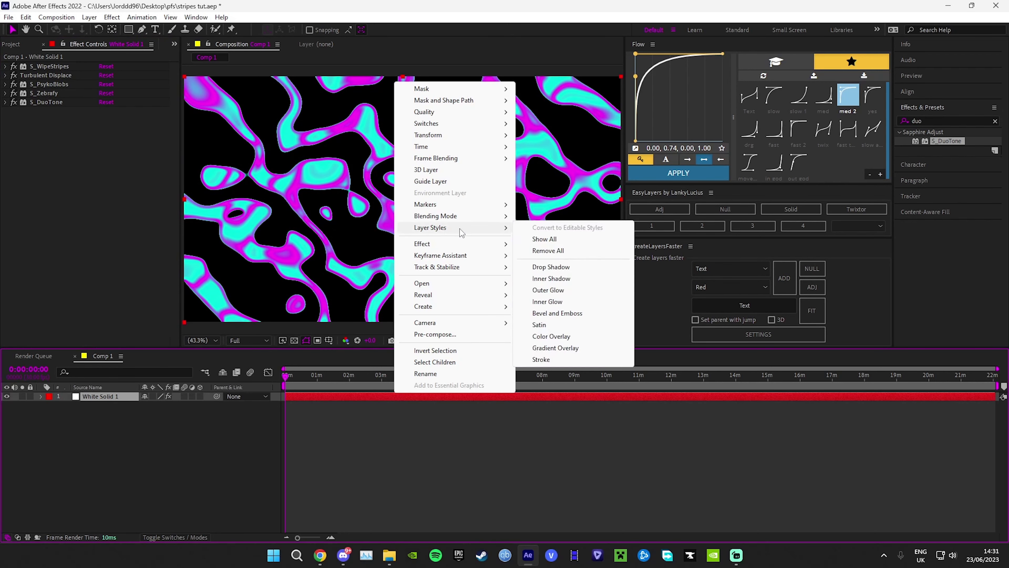
left_click(541, 359)
left_click(59, 442)
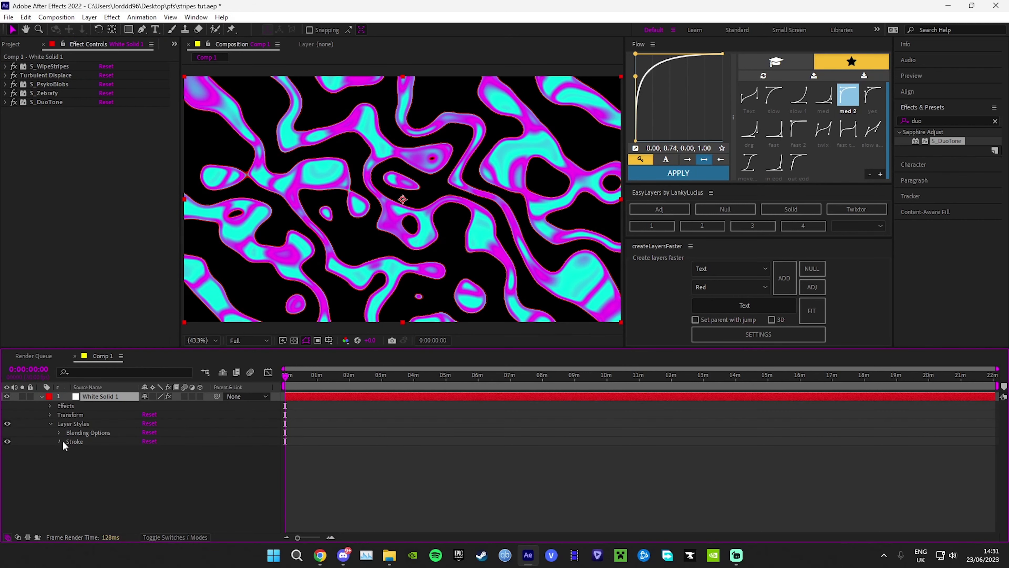
left_click(147, 459)
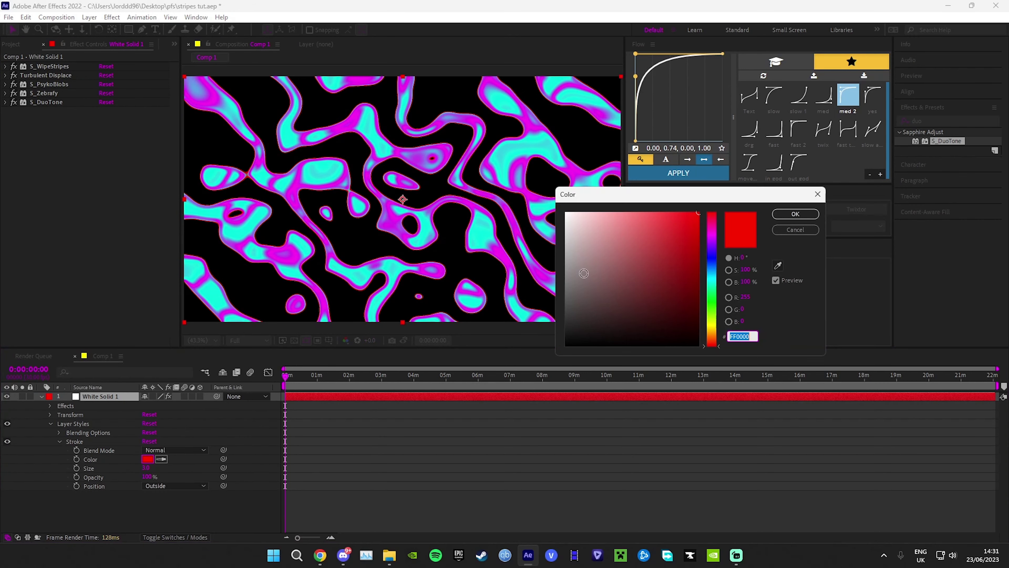
left_click(786, 215)
left_click_drag(149, 469, 174, 471)
right_click(340, 395)
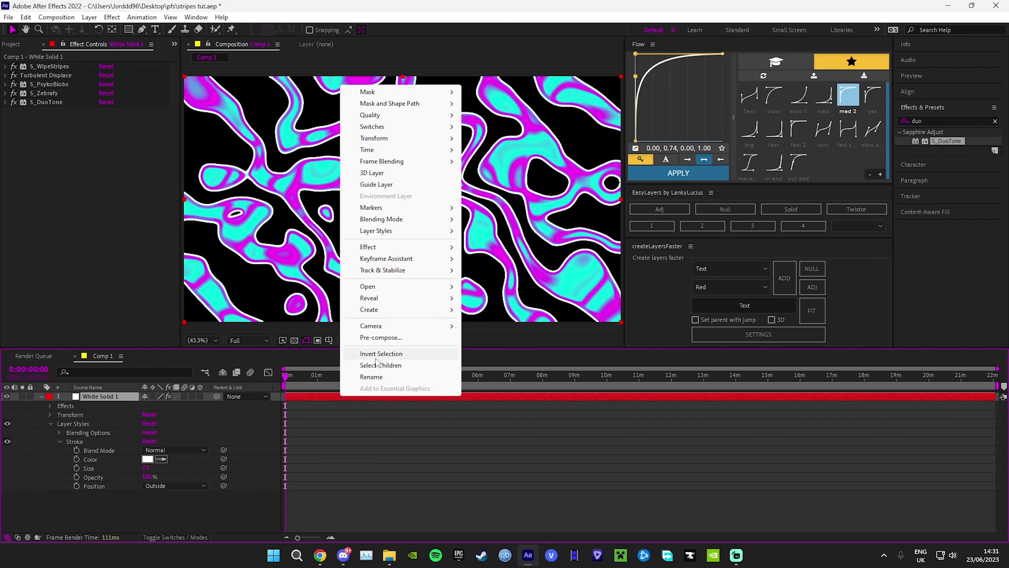
left_click(84, 409)
left_click(41, 396)
Expand Turbulent Displace, zoom the timeline to the first seconds, and preview the animation.
left_click(5, 75)
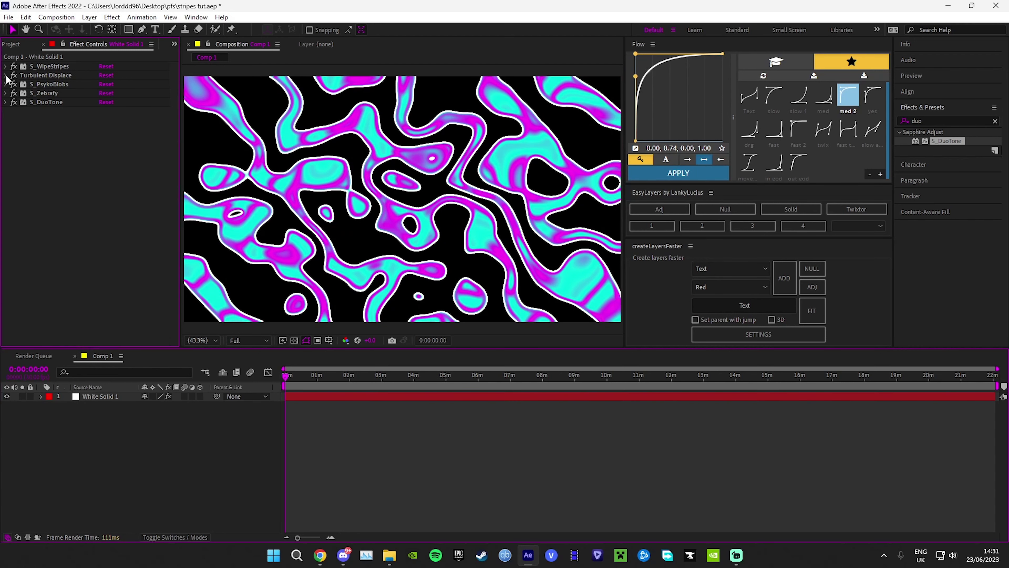
left_click(333, 537)
key("space")
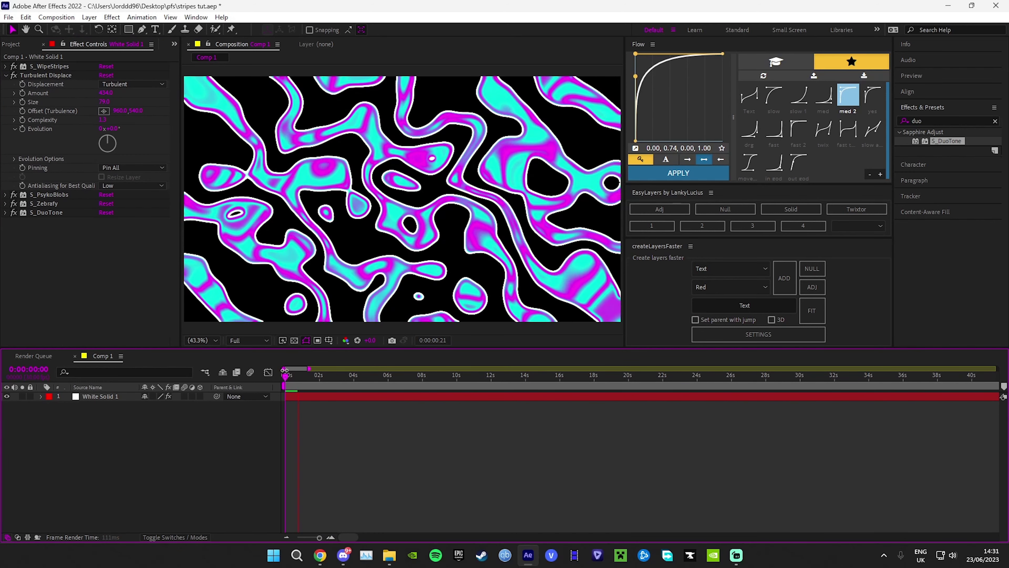
key("space")
left_click(331, 537)
key("space")
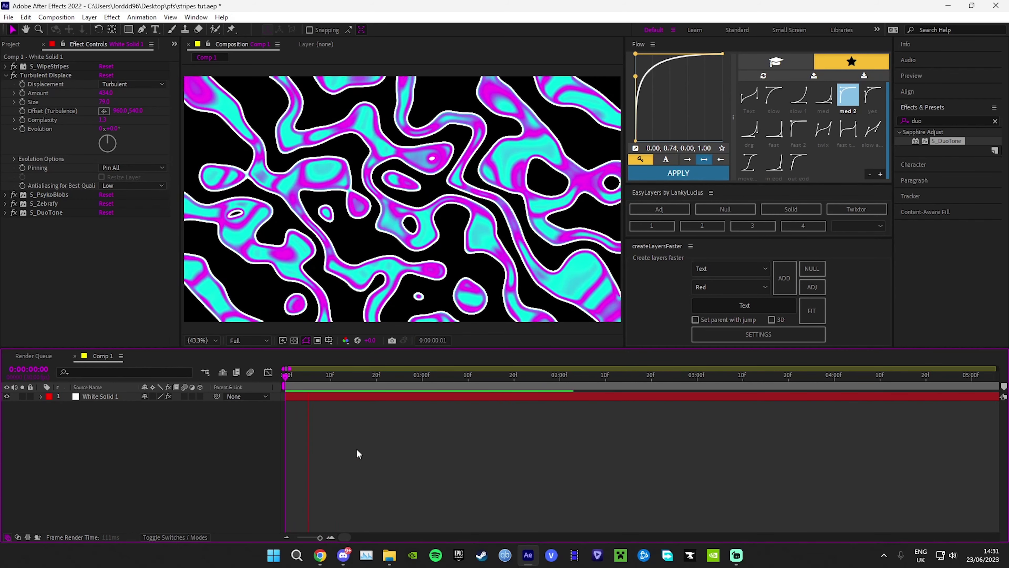
Trim White Solid 1 to end at 2 seconds by splitting it and deleting the remainder.
left_click(560, 376)
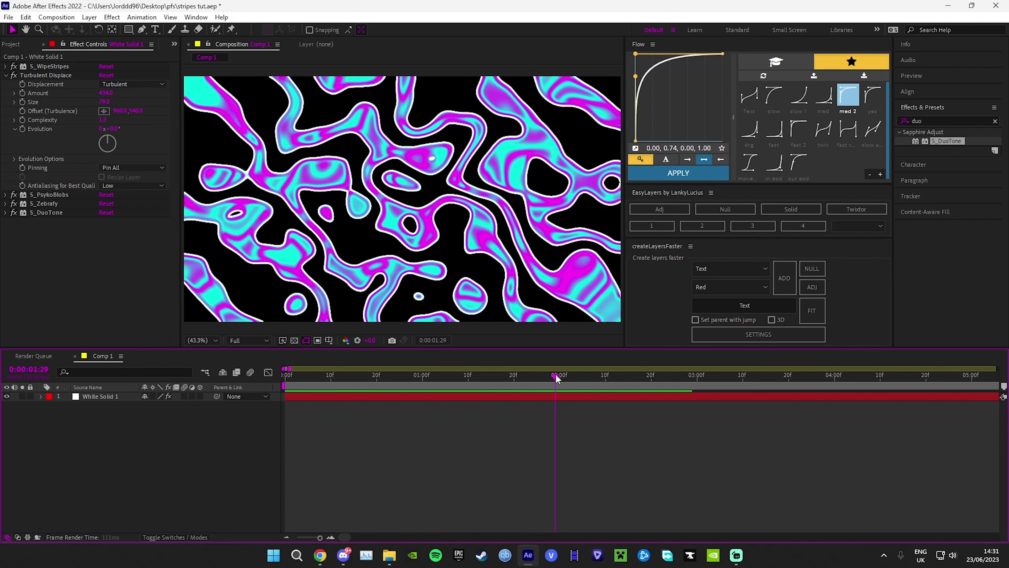
key("ctrl+shift+d")
key("Delete")
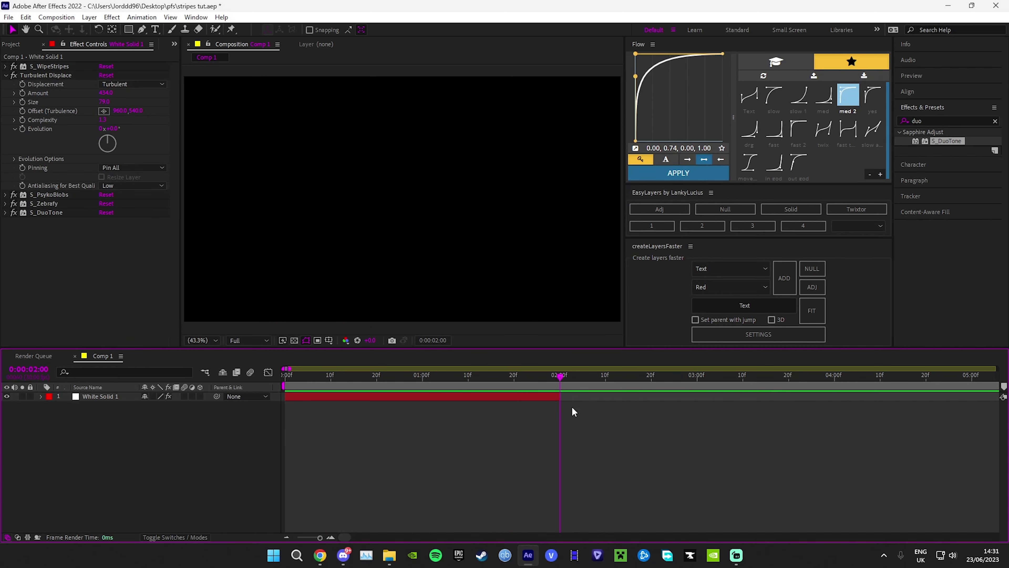
key("Page_Up")
key("Home")
Keyframe Turbulent Displace Evolution from 0 to 2 seconds and apply the twix ease curve.
left_click(296, 397)
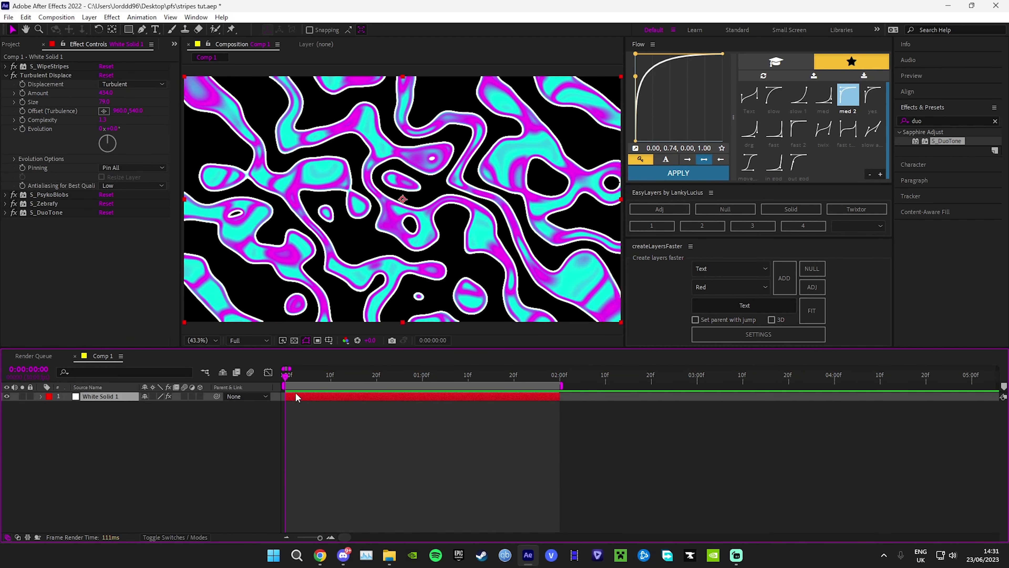
left_click(23, 128)
left_click(486, 375)
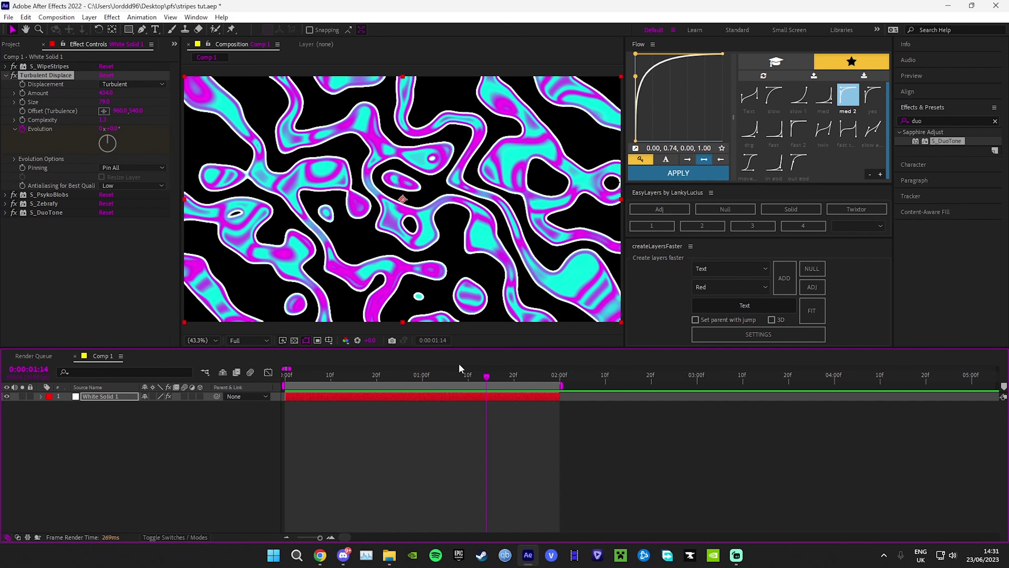
left_click_drag(113, 128, 220, 135)
key("u")
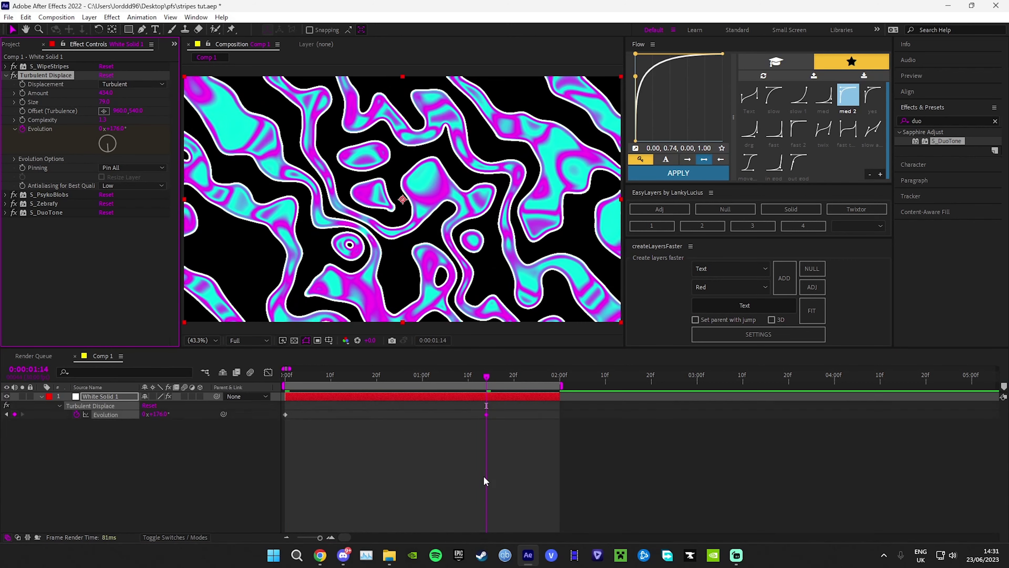
left_click_drag(486, 414, 560, 414)
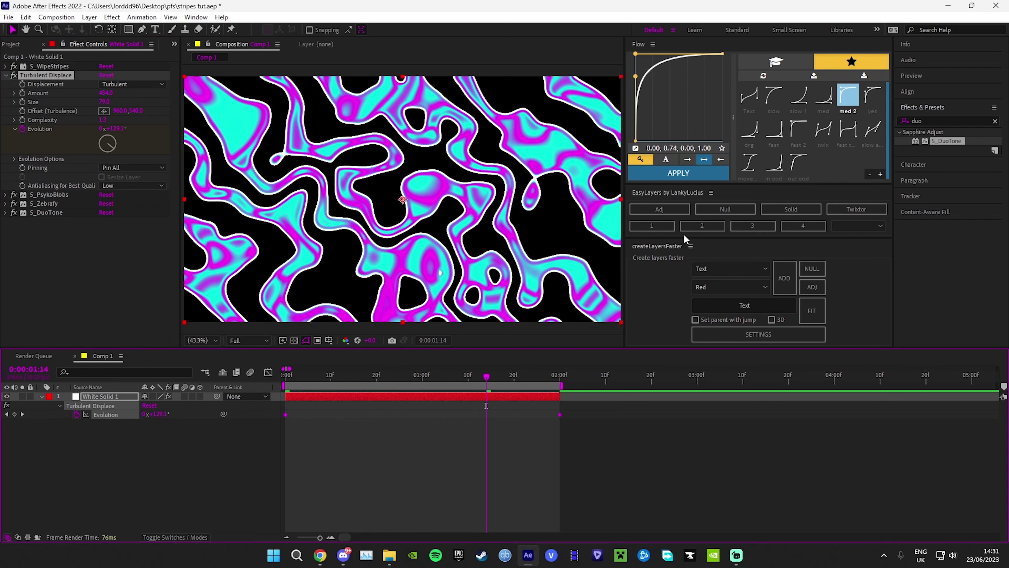
left_click(828, 139)
left_click(679, 173)
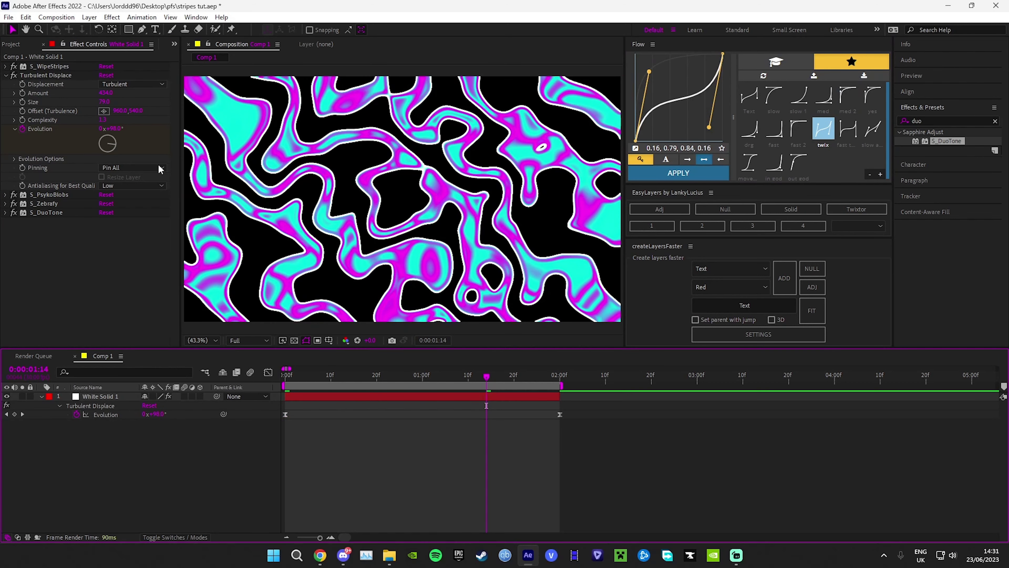
Change S_PsykoBlobs Noise Freq from 4 to 2 and fold the effect settings away.
left_click(5, 75)
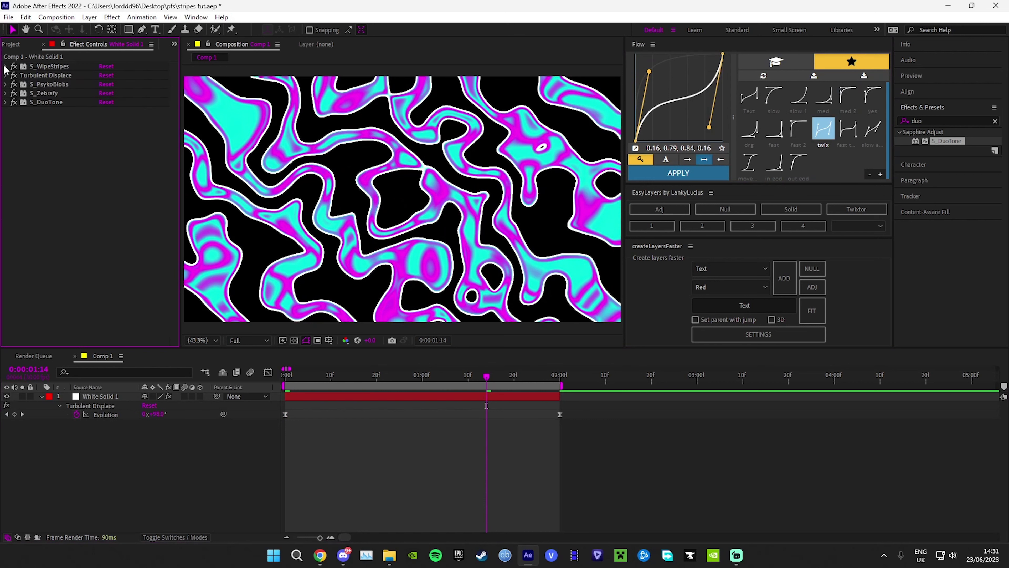
left_click(5, 66)
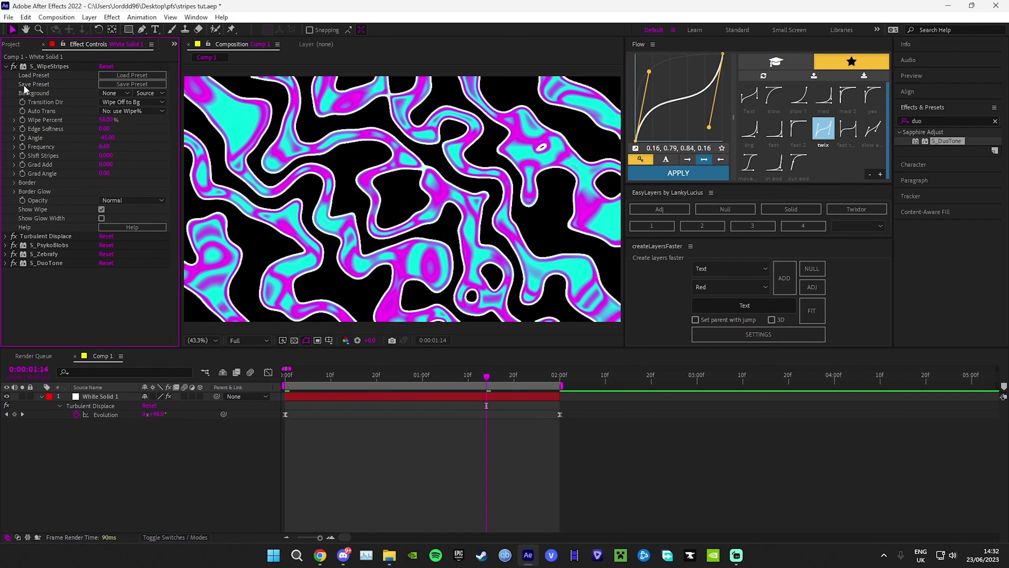
left_click(5, 66)
left_click(5, 84)
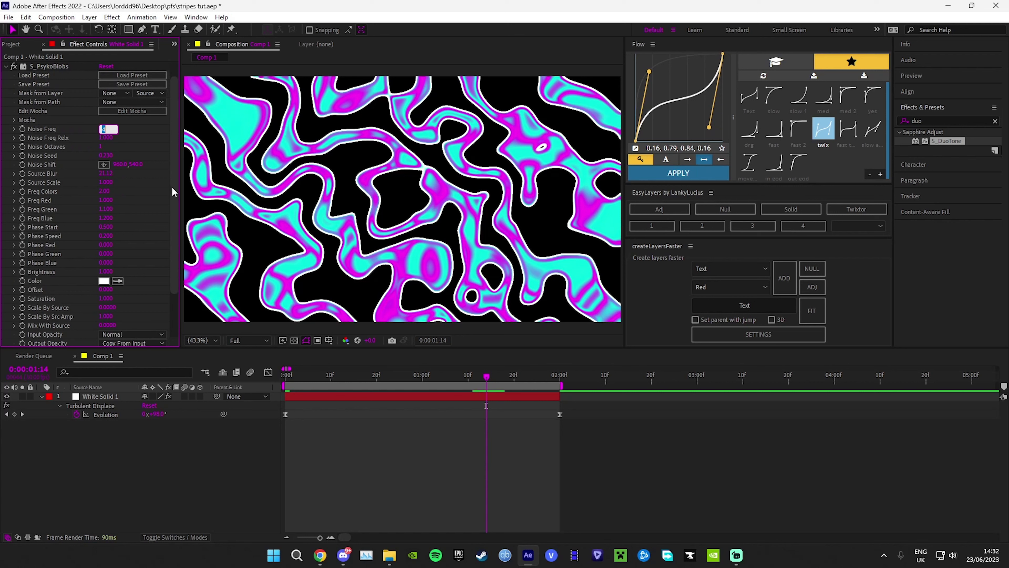
type("2")
left_click(403, 443)
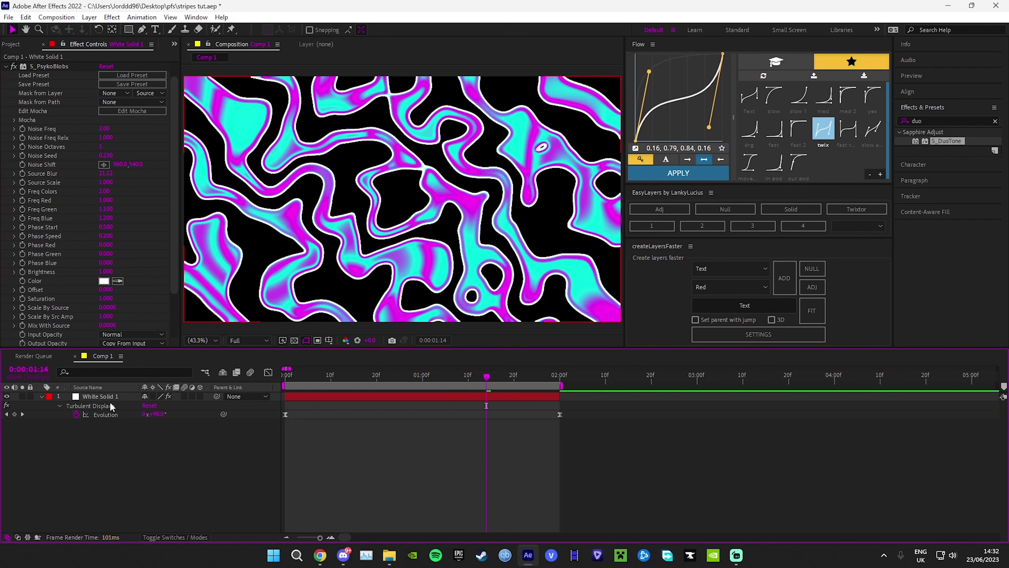
left_click(43, 397)
left_click(5, 66)
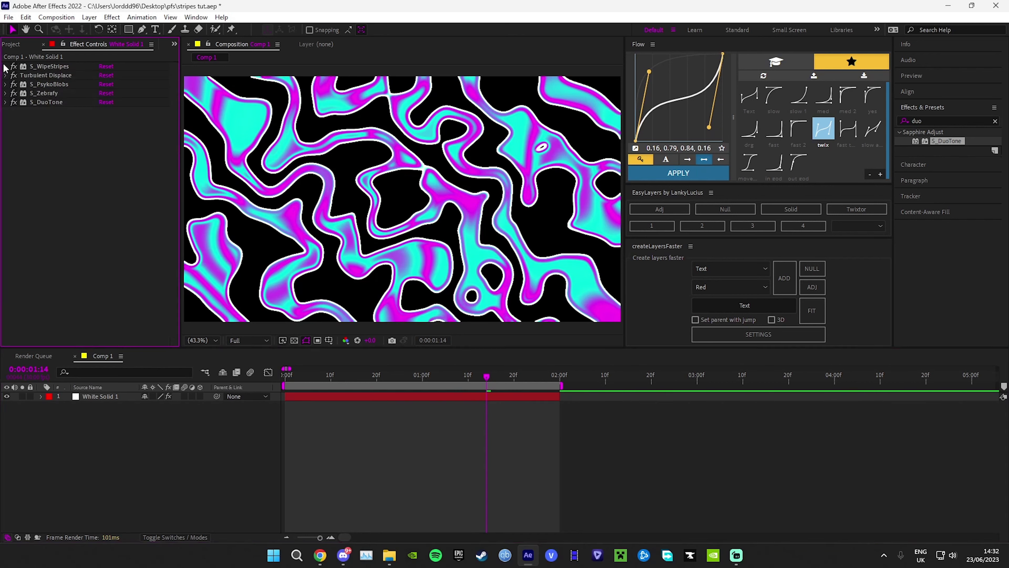
Add an adjustment layer with Deep Glow at 99% threshold and preview from the first frame.
right_click(500, 396)
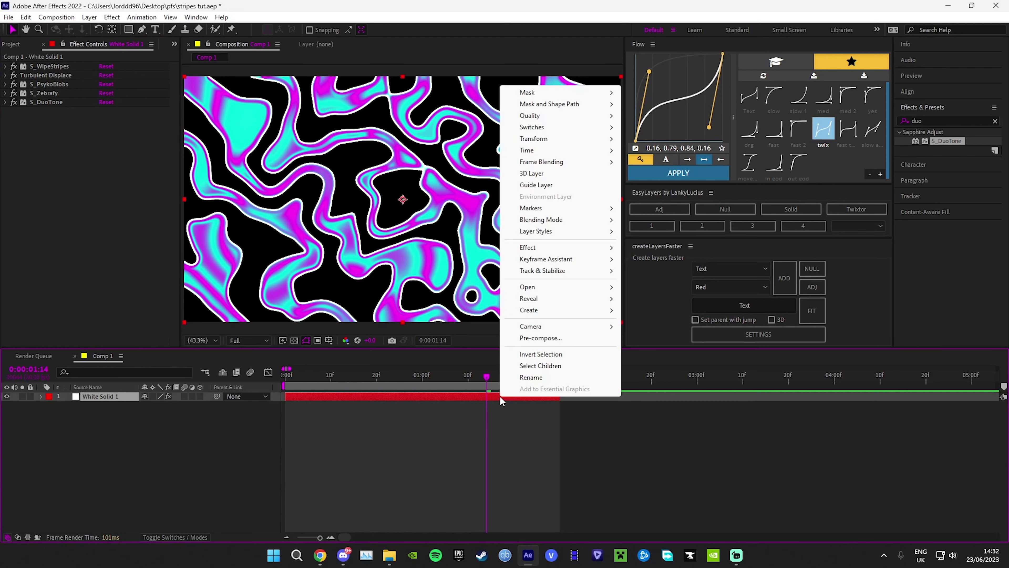
left_click(666, 209)
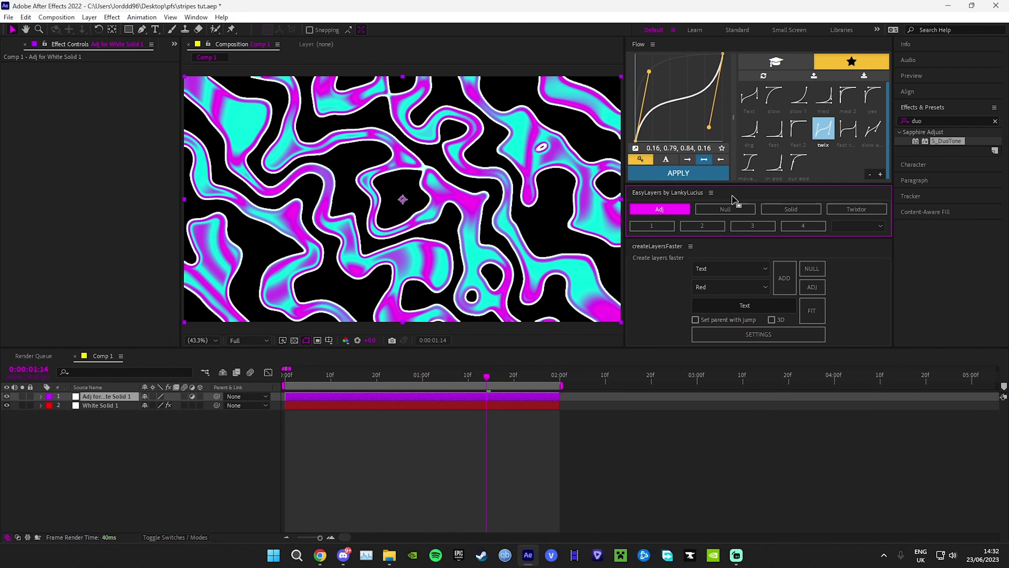
left_click(946, 120)
type("dee")
double_click(941, 169)
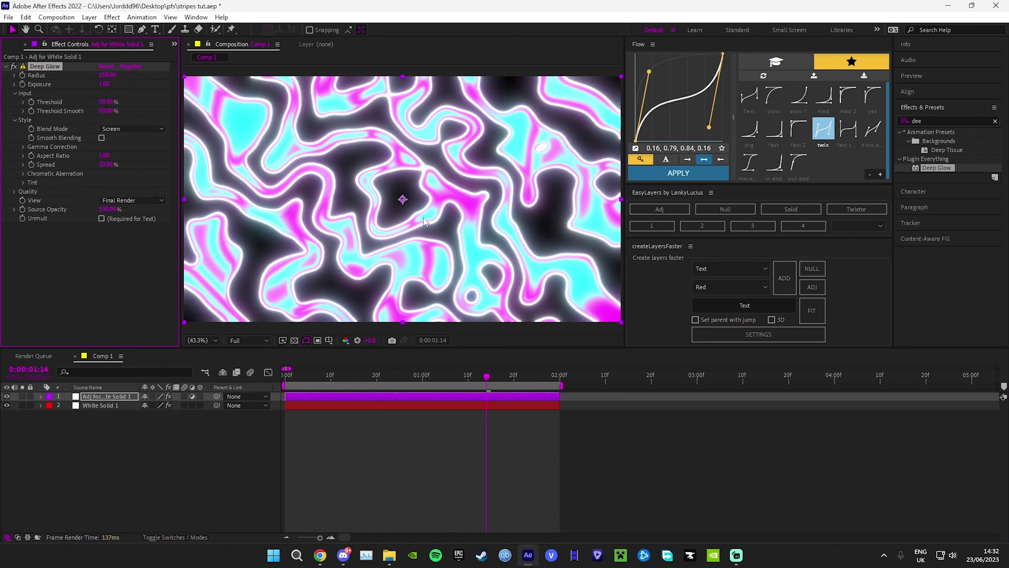
left_click_drag(108, 102, 130, 102)
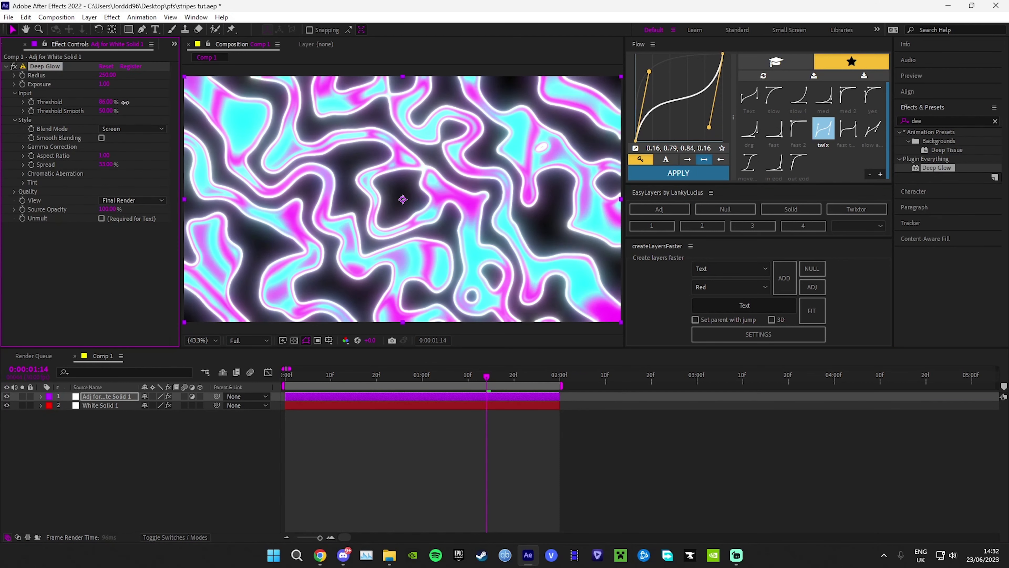
left_click(349, 506)
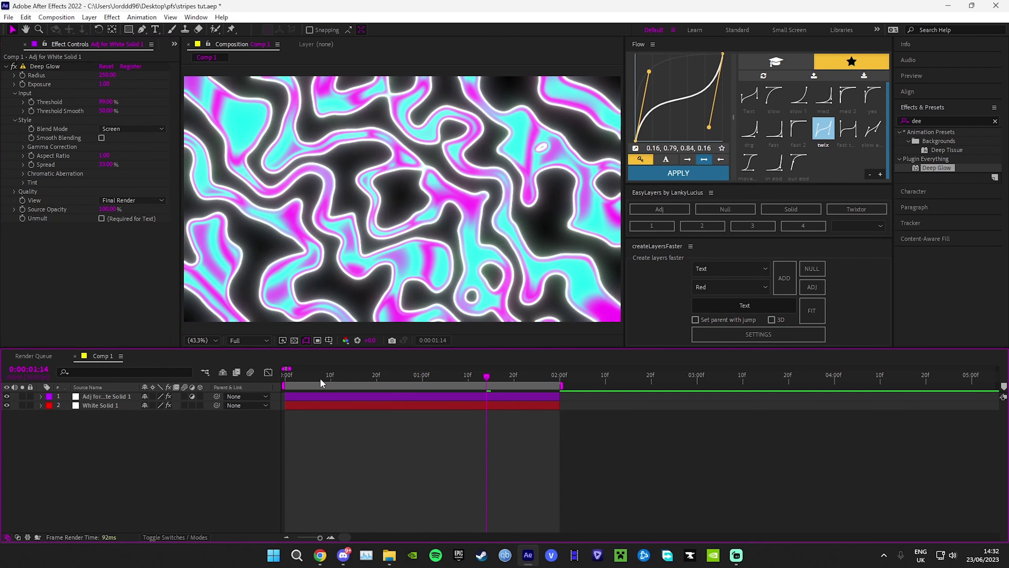
key("Home")
key("space")
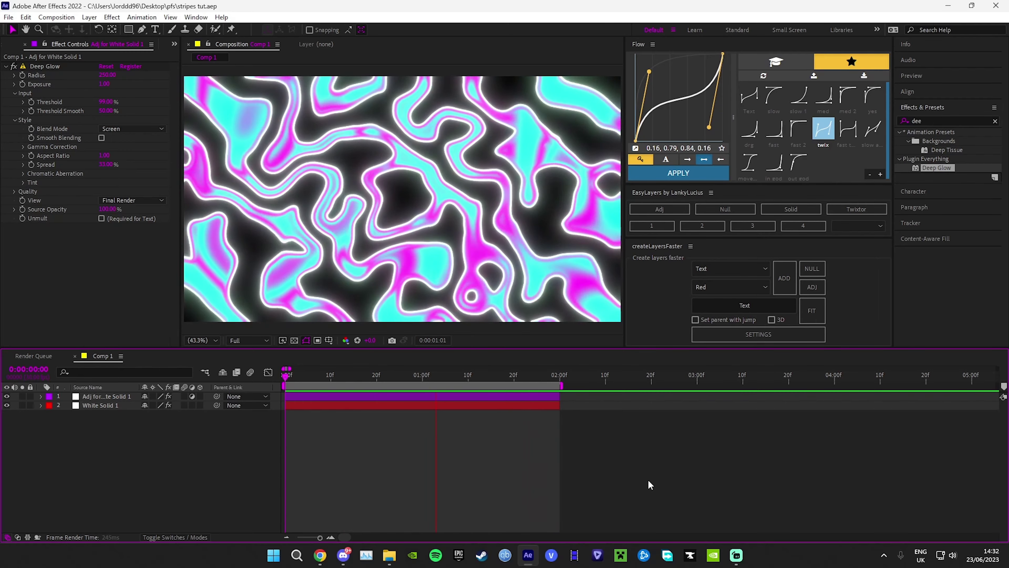
Re-ease White Solid 1's two Evolution keyframes with Flow's 0.25, 0.59, 0.66, 0.35 curve and preview the loop.
left_click(425, 406)
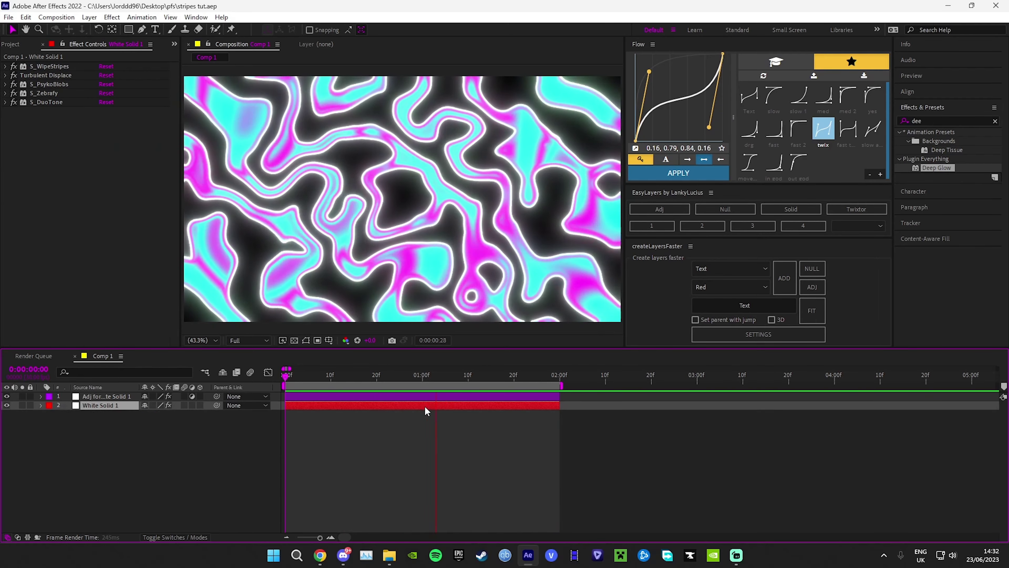
key("u")
left_click(561, 423)
left_click(268, 371)
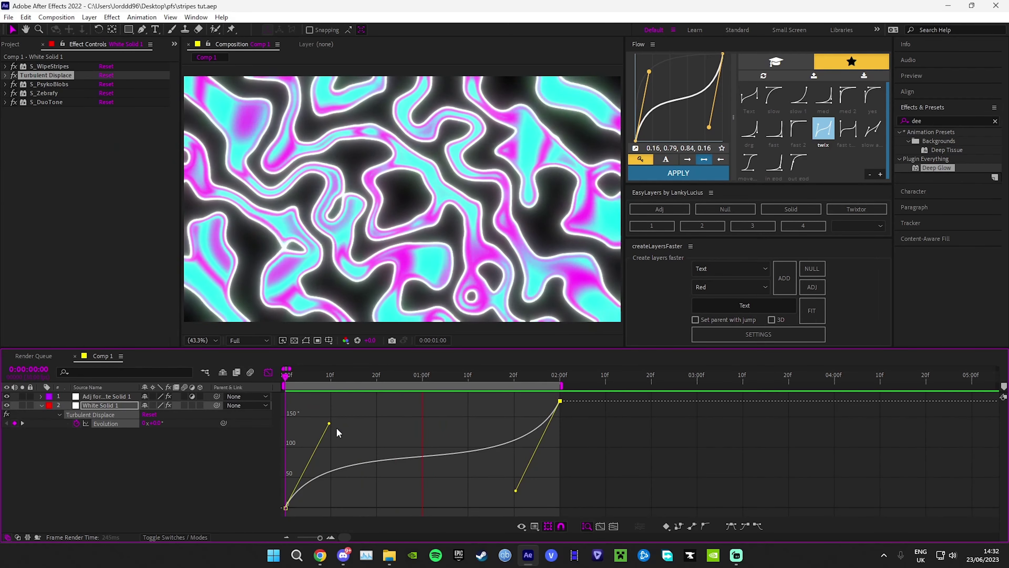
left_click(269, 373)
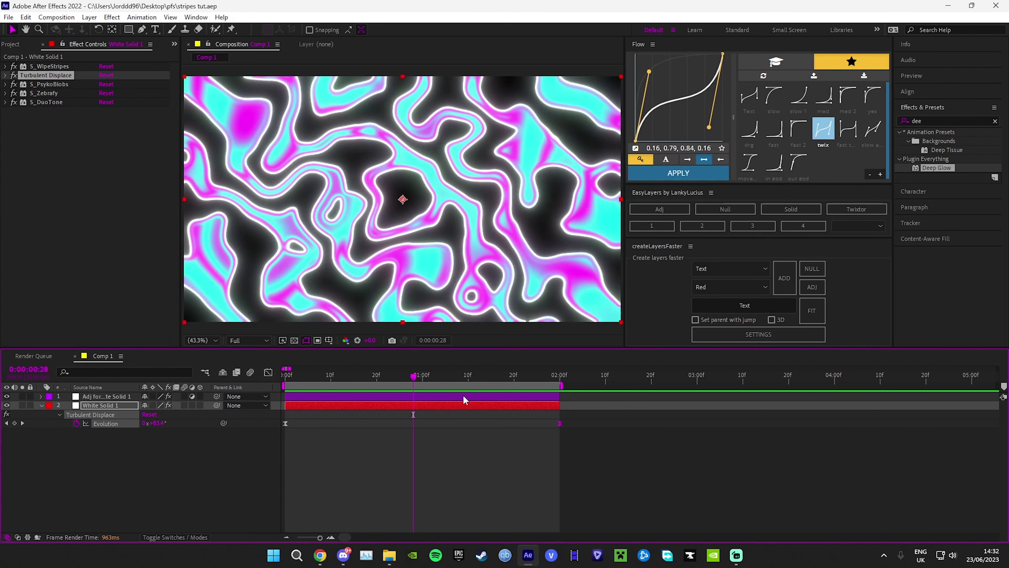
left_click_drag(606, 417, 288, 453)
left_click(873, 129)
left_click(720, 173)
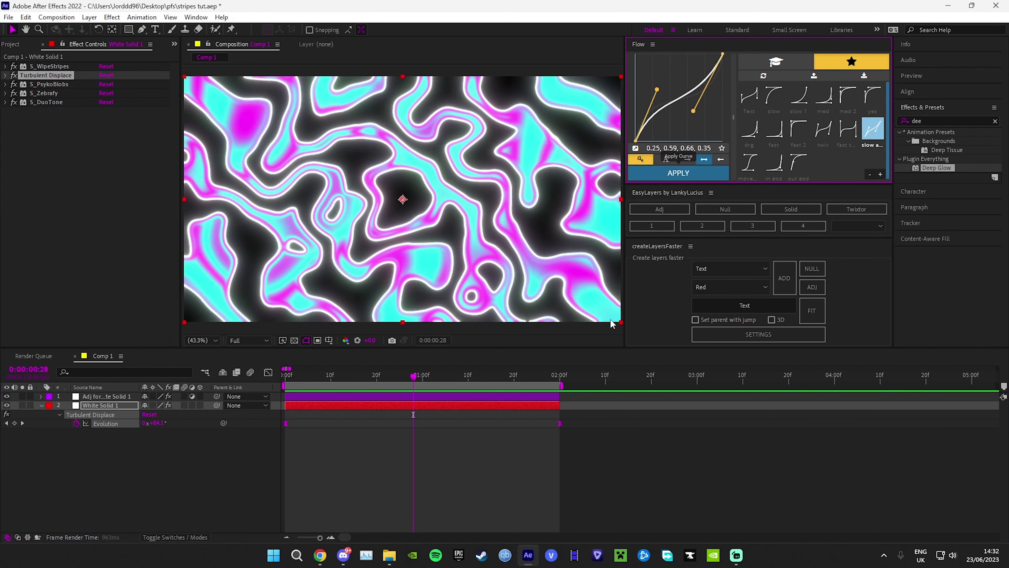
left_click(361, 393)
key("space")
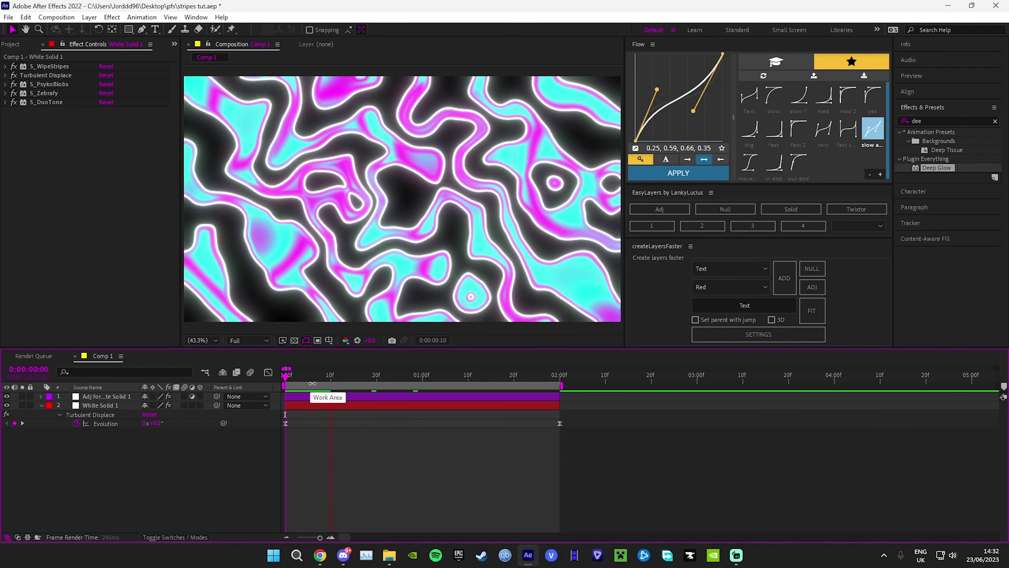
key("space")
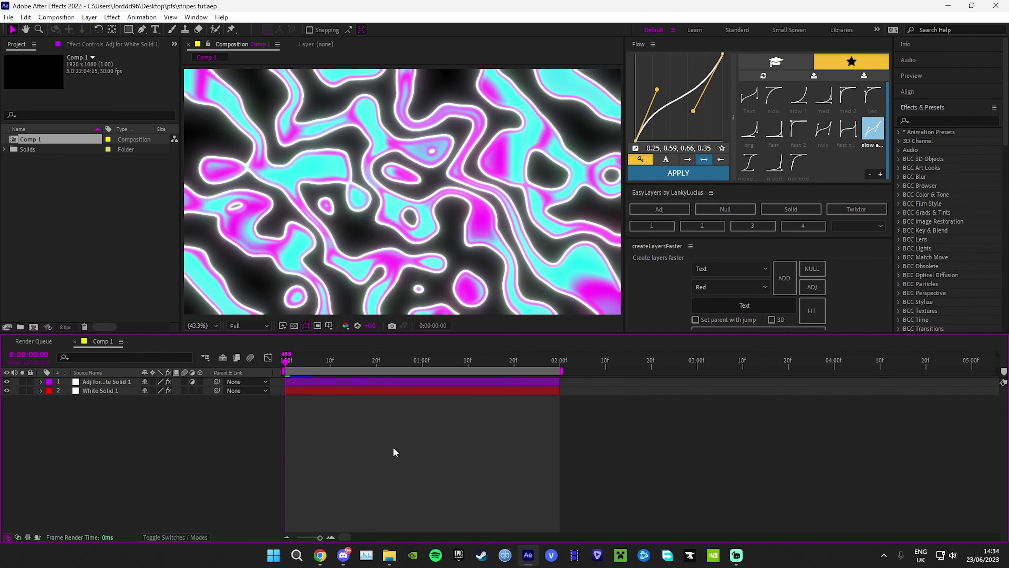
Pre-compose both layers into Pre-comp 1.
right_click(314, 385)
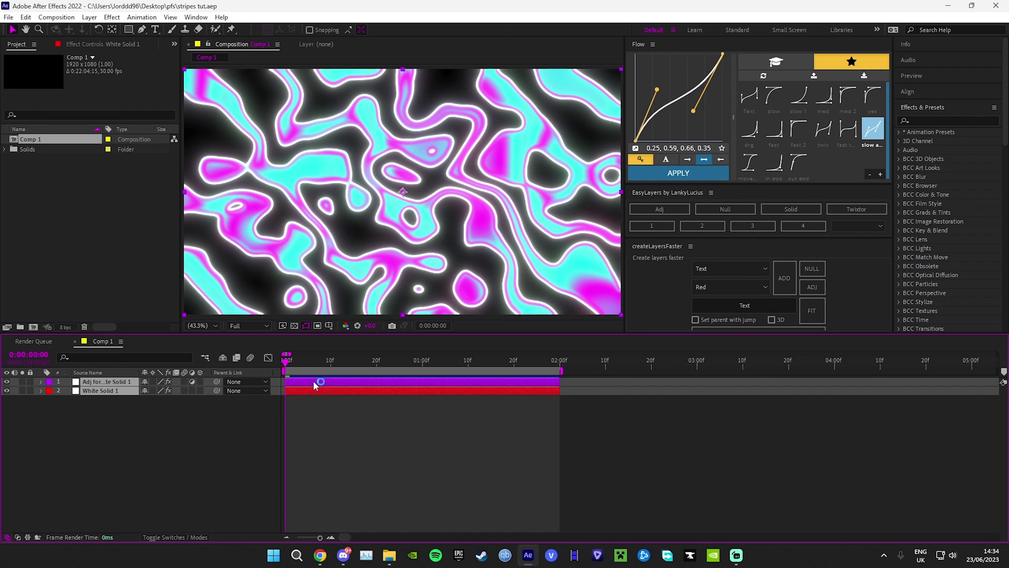
left_click(360, 322)
left_click(579, 343)
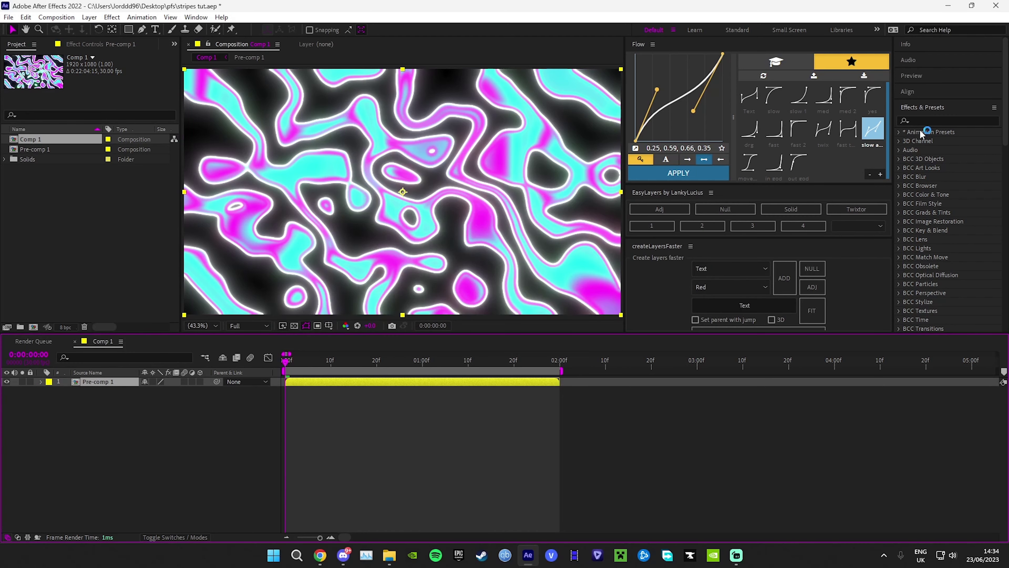
Add S_HueSatBright to Pre-comp 1, keyframe Hue Shift from 0 to 1 over 2 seconds, and preview.
left_click(926, 120)
type("hue")
double_click(951, 213)
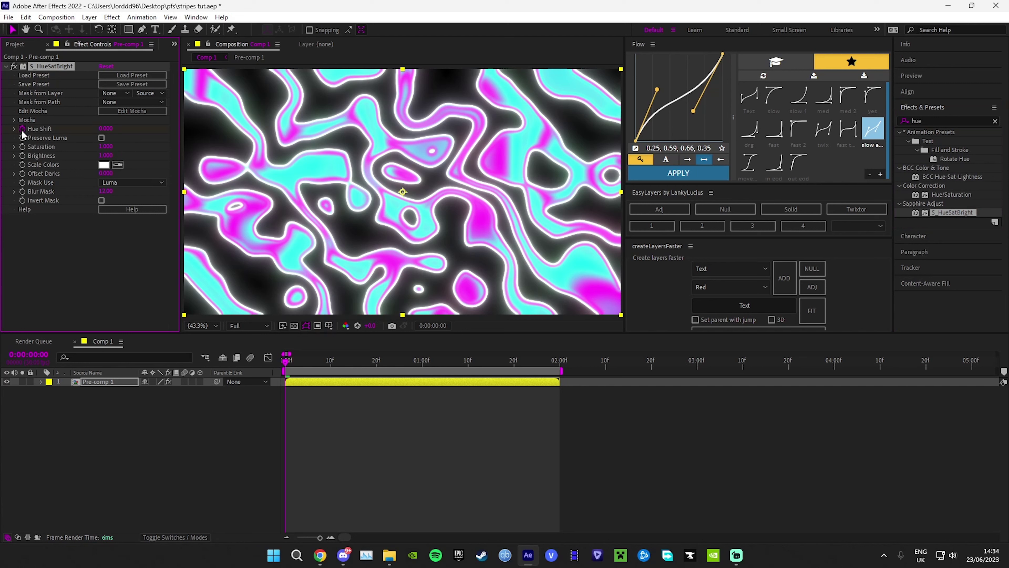
left_click(561, 360)
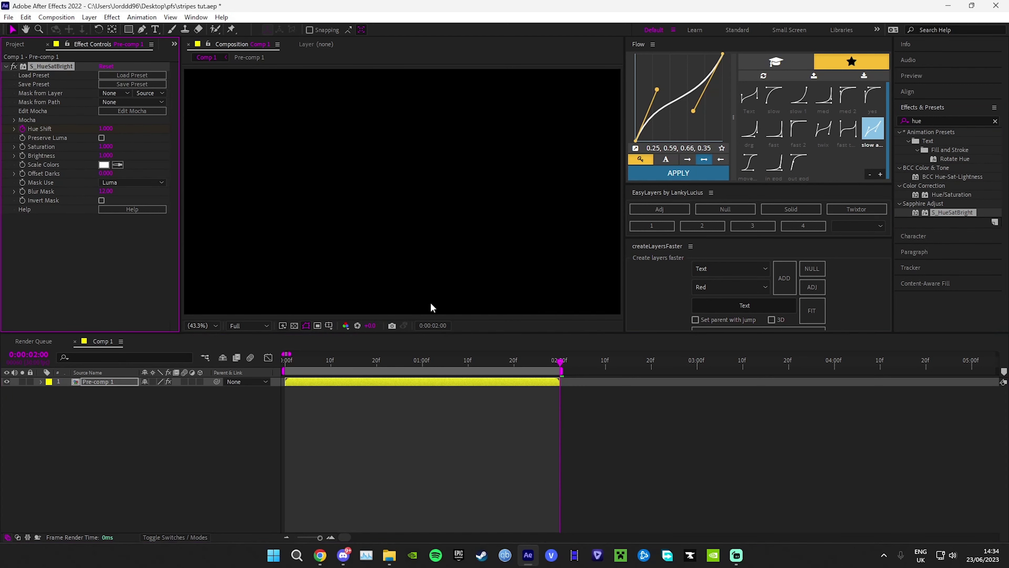
key("Home")
key("space")
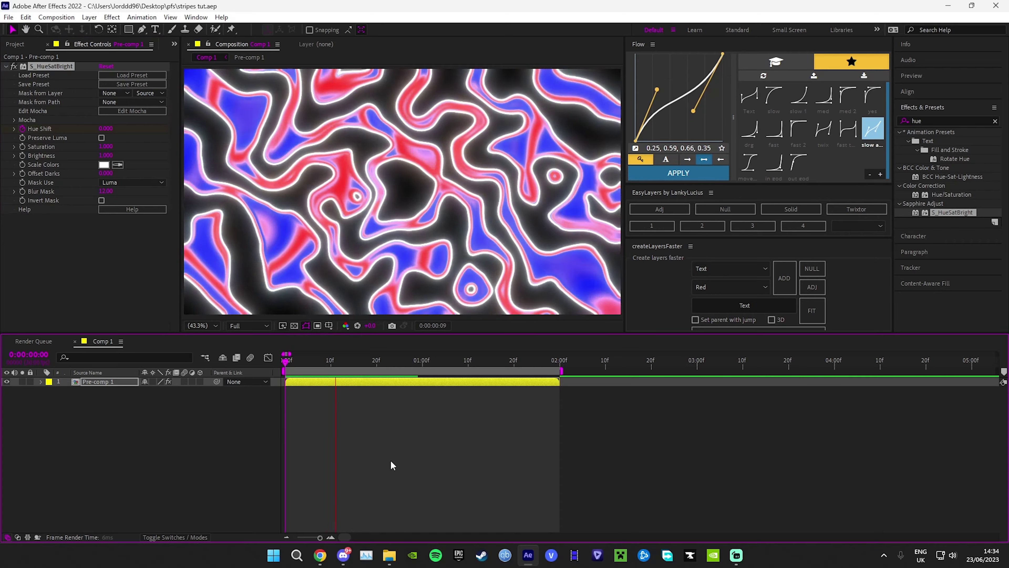